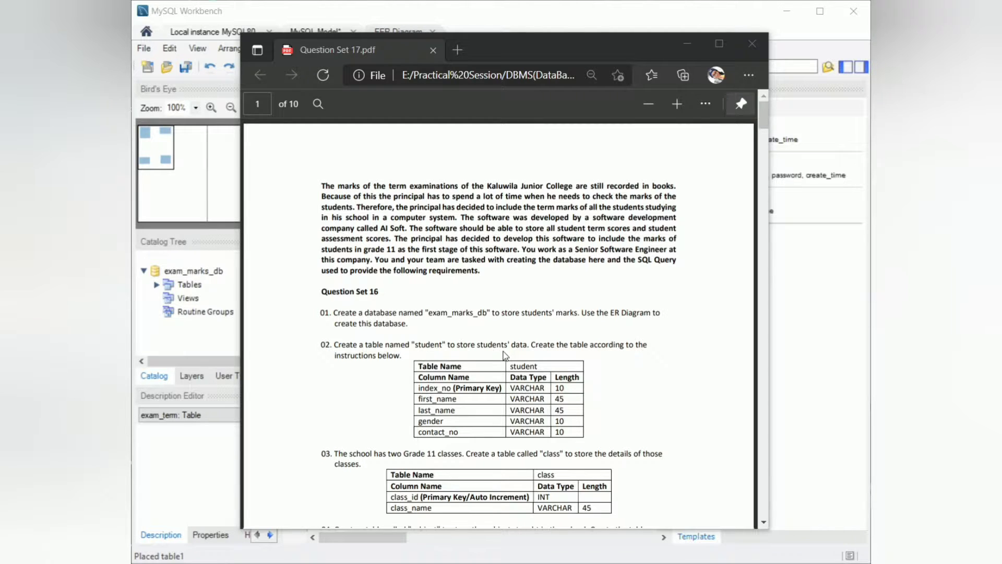
Read the Question Set 17 tasks in the PDF alongside the EER diagram.
{"action": "scroll", "coordinate": [505, 355], "scroll_direction": "down", "scroll_amount": 10}
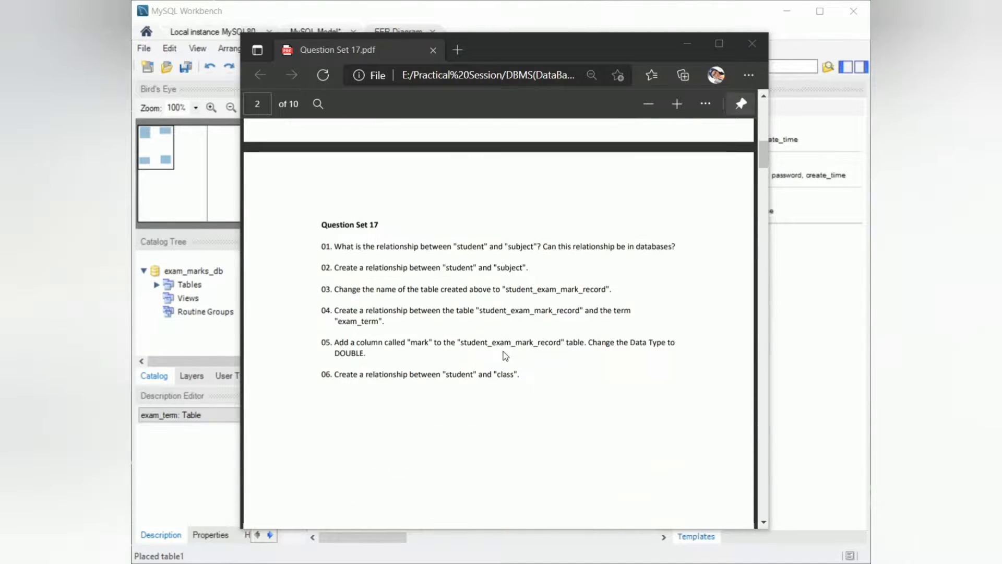
{"action": "scroll", "coordinate": [505, 355], "scroll_direction": "down", "scroll_amount": 2}
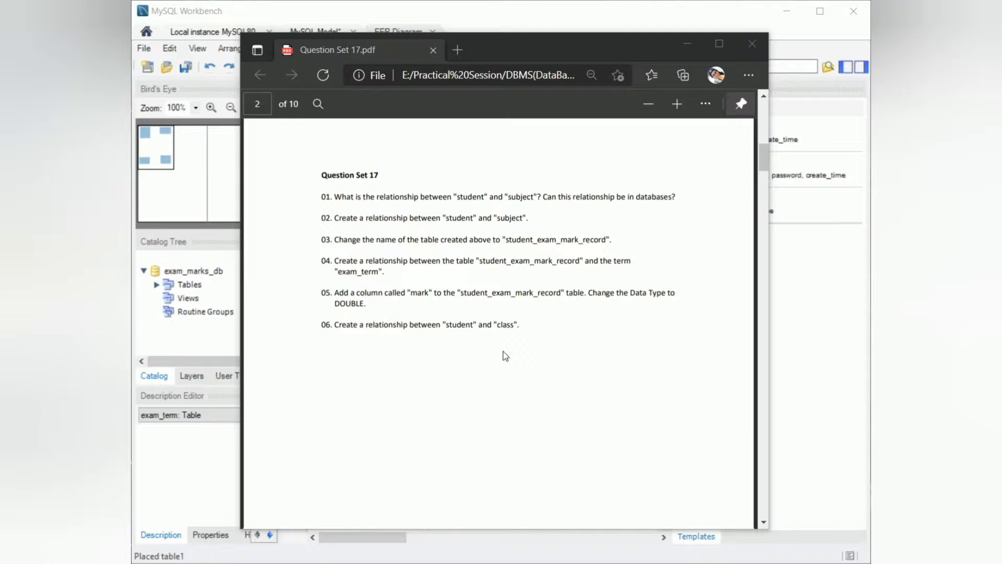
{"action": "left_click", "coordinate": [688, 44]}
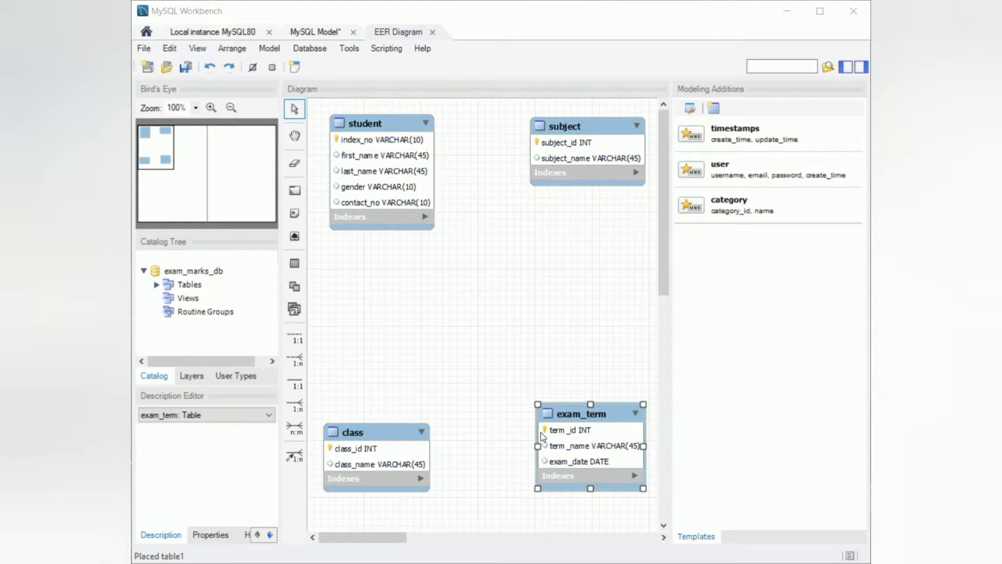
{"action": "key", "text": "alt+Tab"}
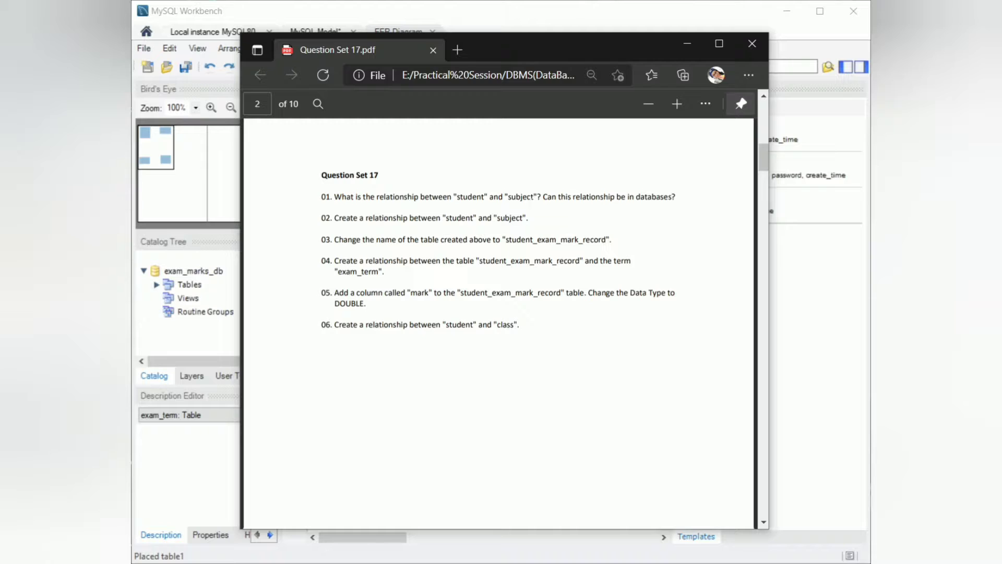
{"action": "left_click", "coordinate": [684, 46]}
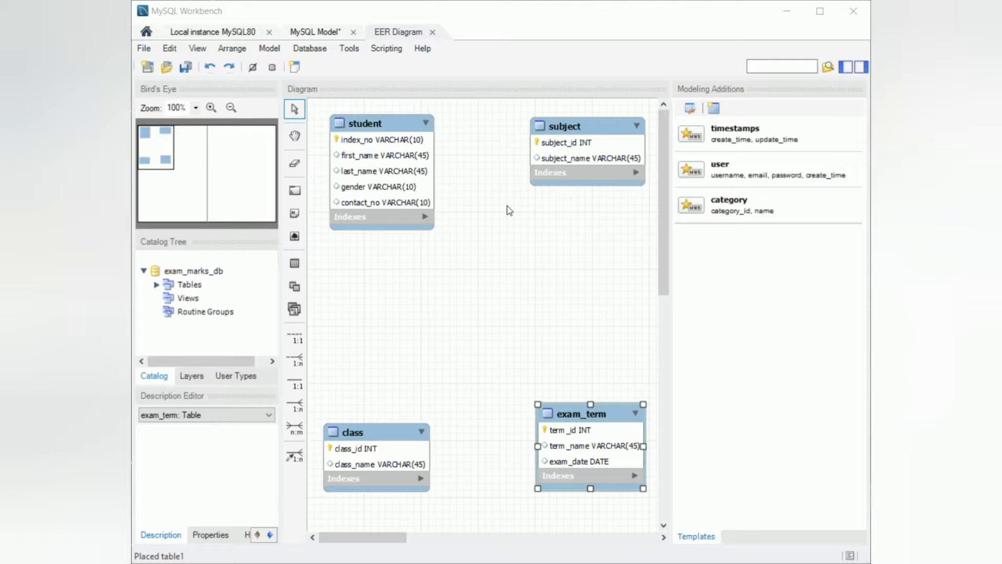
Create an n:m identifying relationship between student and subject and move the associative table below them.
{"action": "left_click", "coordinate": [291, 429]}
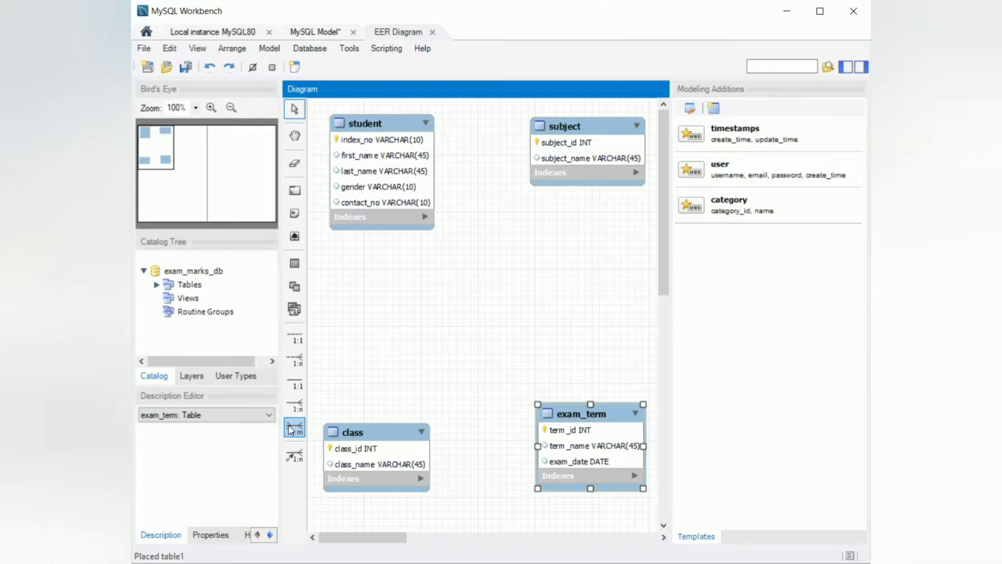
{"action": "left_click", "coordinate": [292, 429]}
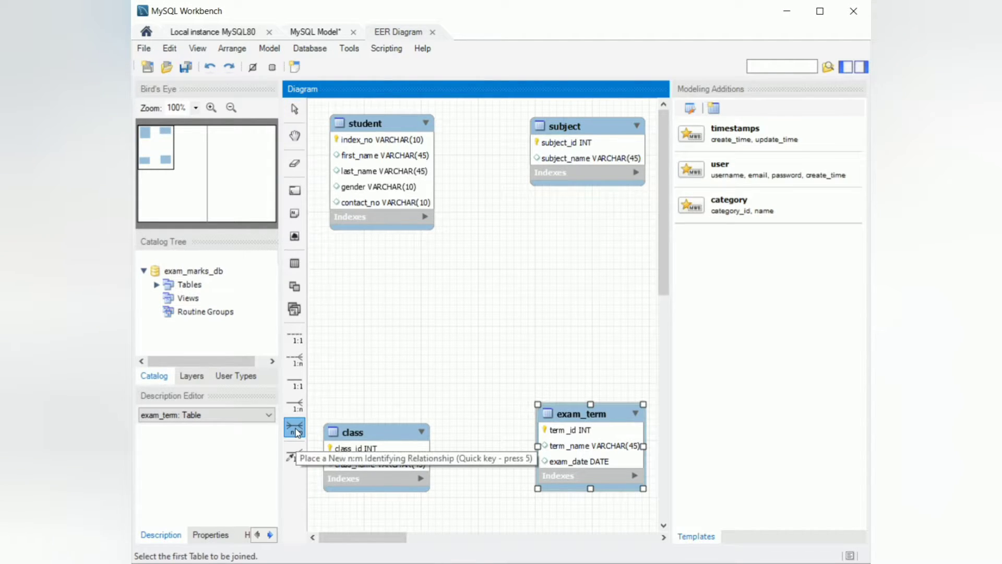
{"action": "left_click", "coordinate": [390, 184]}
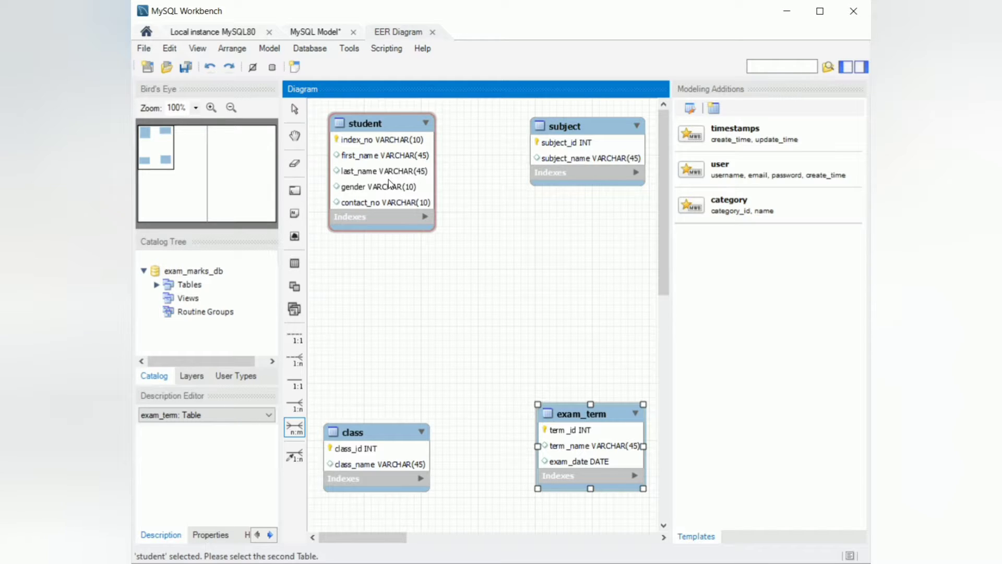
{"action": "left_click", "coordinate": [562, 160]}
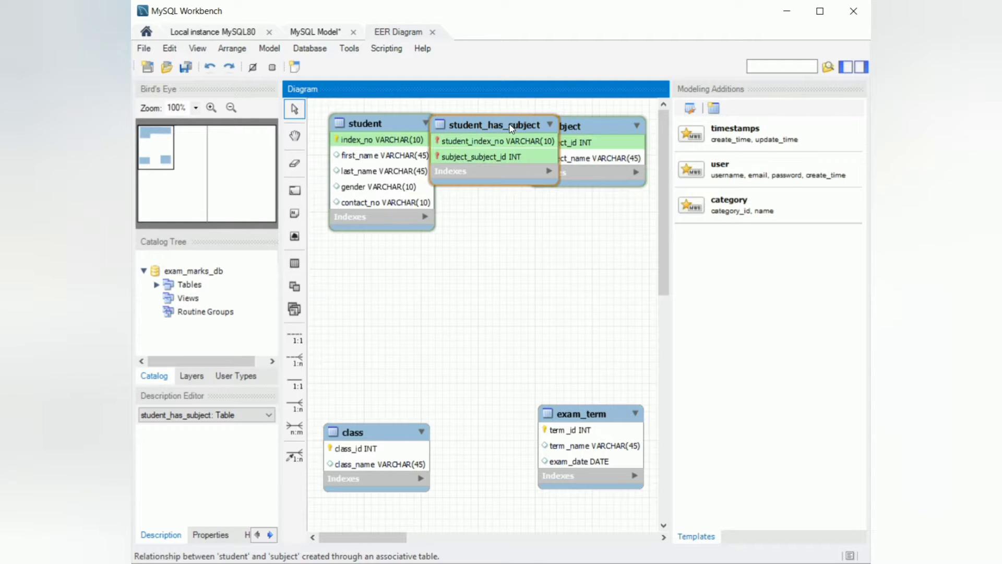
{"action": "left_click_drag", "start_coordinate": [511, 128], "coordinate": [497, 289]}
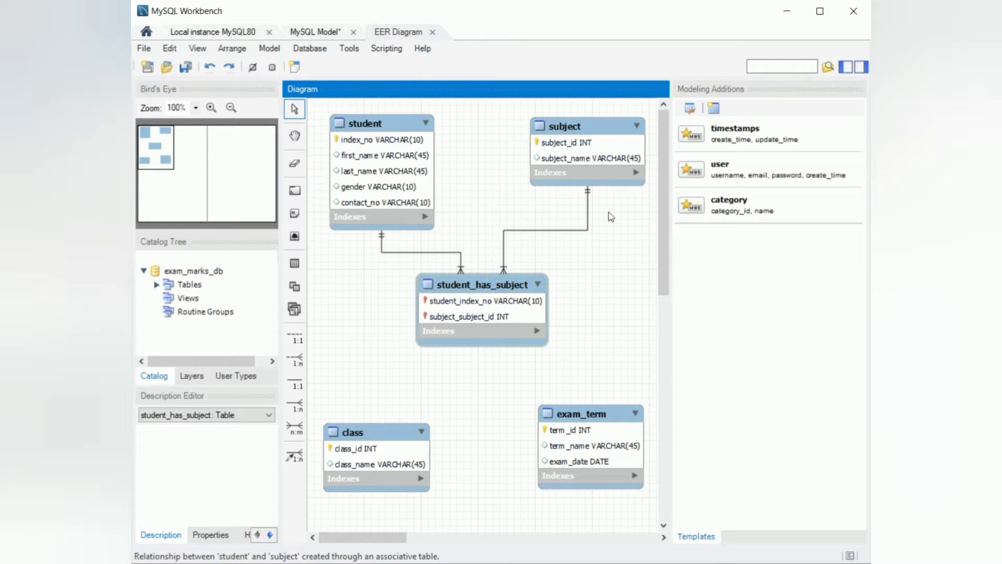
Inspect the associative table's relationship lines to student and subject.
{"action": "left_click", "coordinate": [505, 312]}
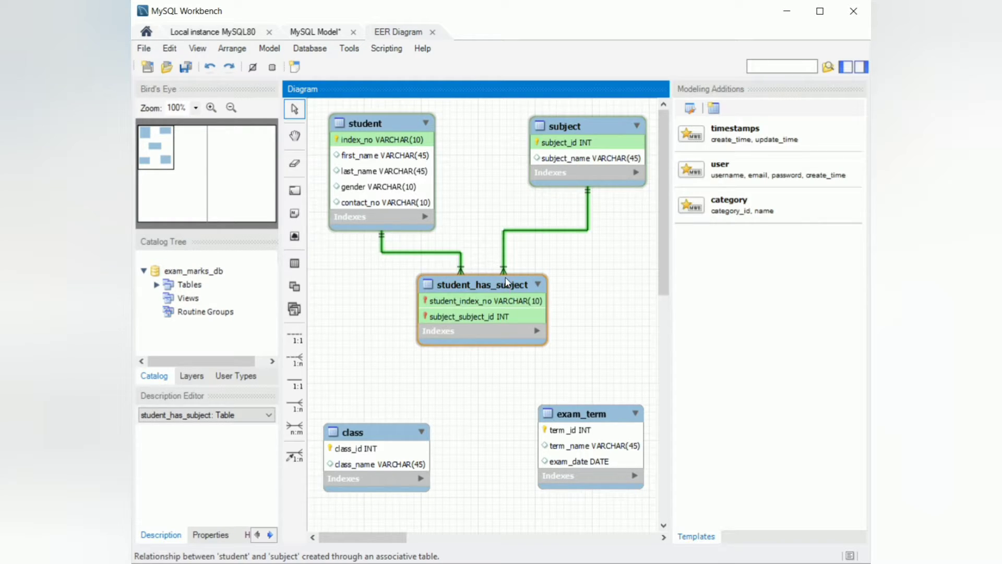
{"action": "left_click", "coordinate": [499, 240]}
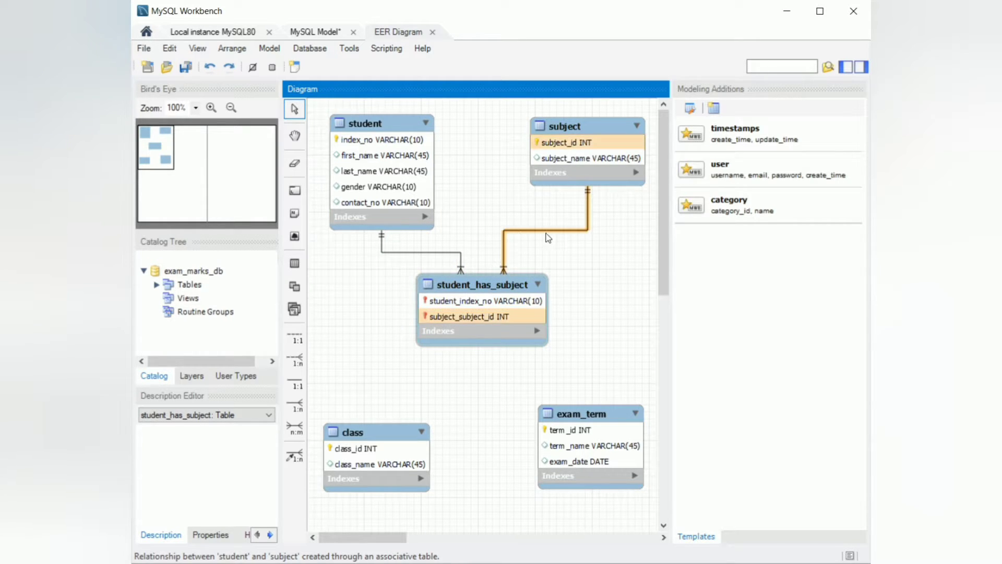
{"action": "left_click", "coordinate": [500, 285]}
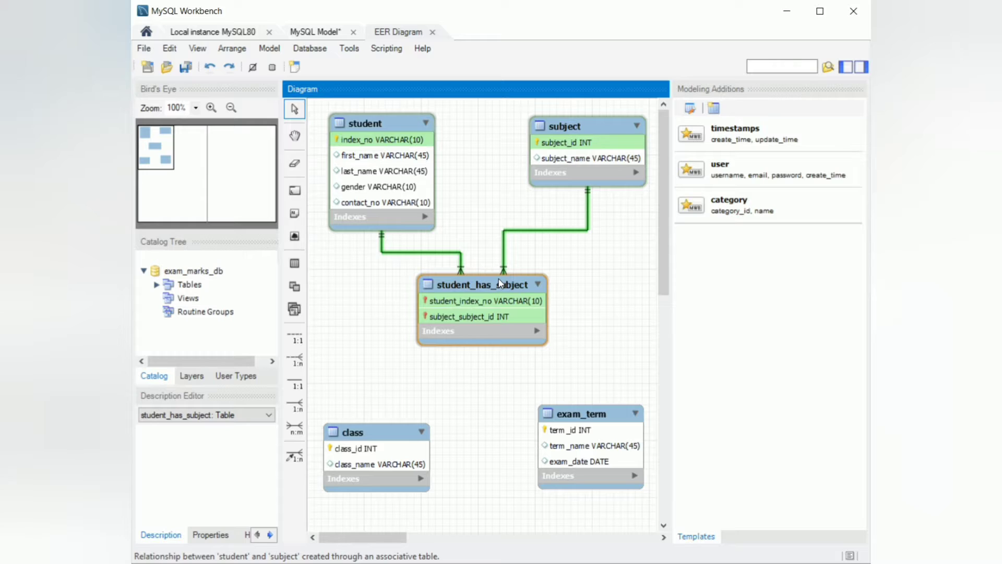
{"action": "left_click", "coordinate": [505, 236]}
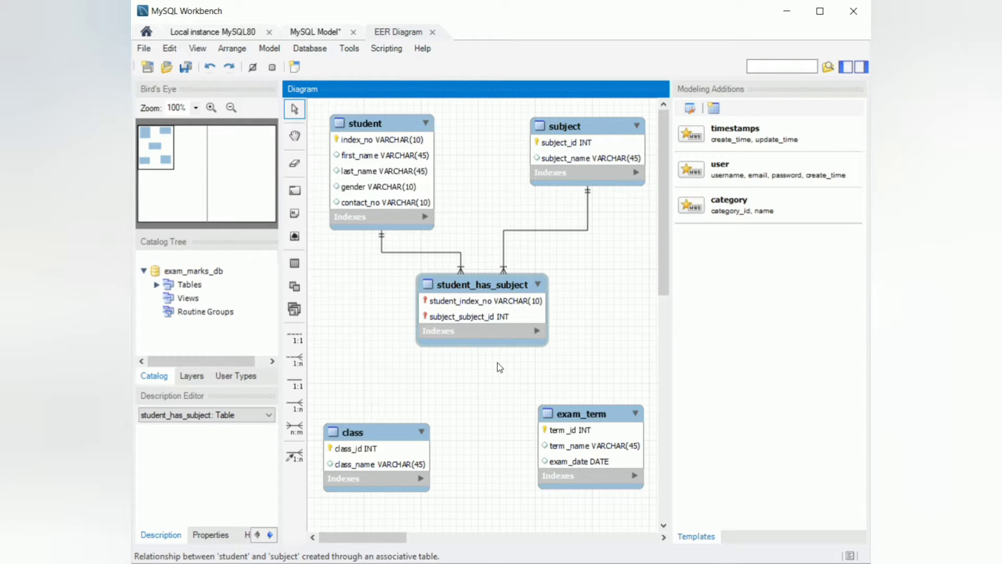
Rename the associative table to student_exam_mark_record.
{"action": "left_click", "coordinate": [540, 563]}
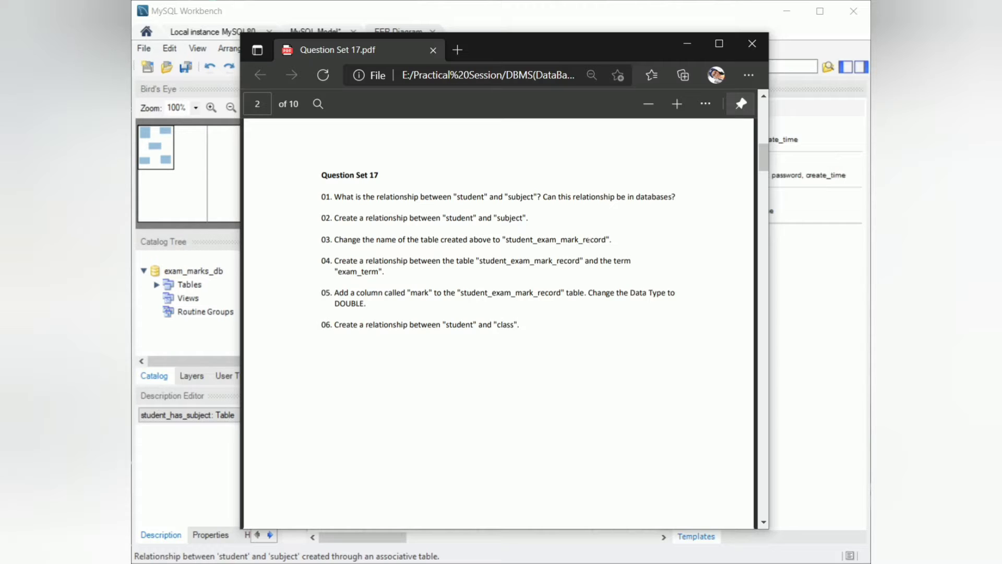
{"action": "left_click", "coordinate": [688, 45]}
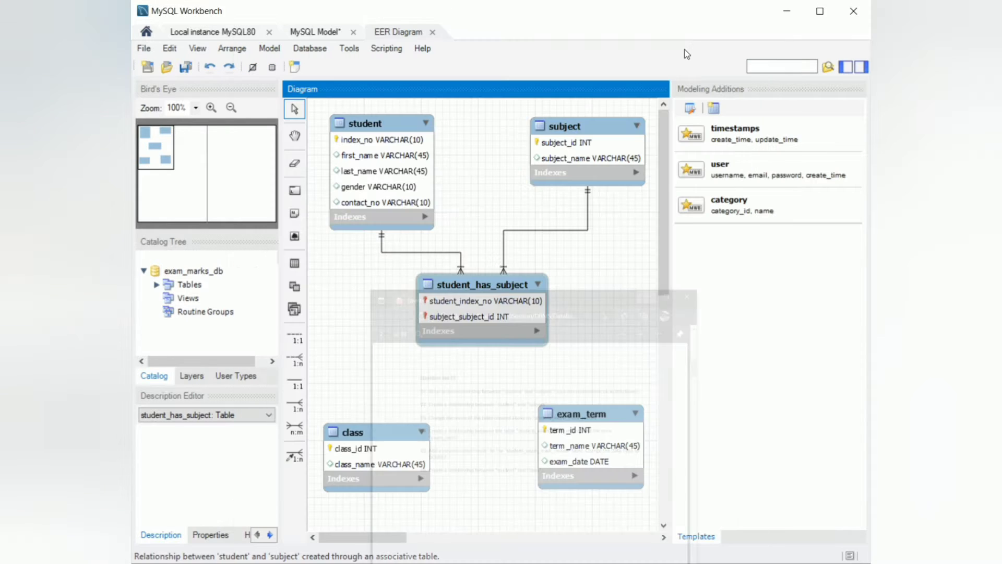
{"action": "double_click", "coordinate": [490, 281]}
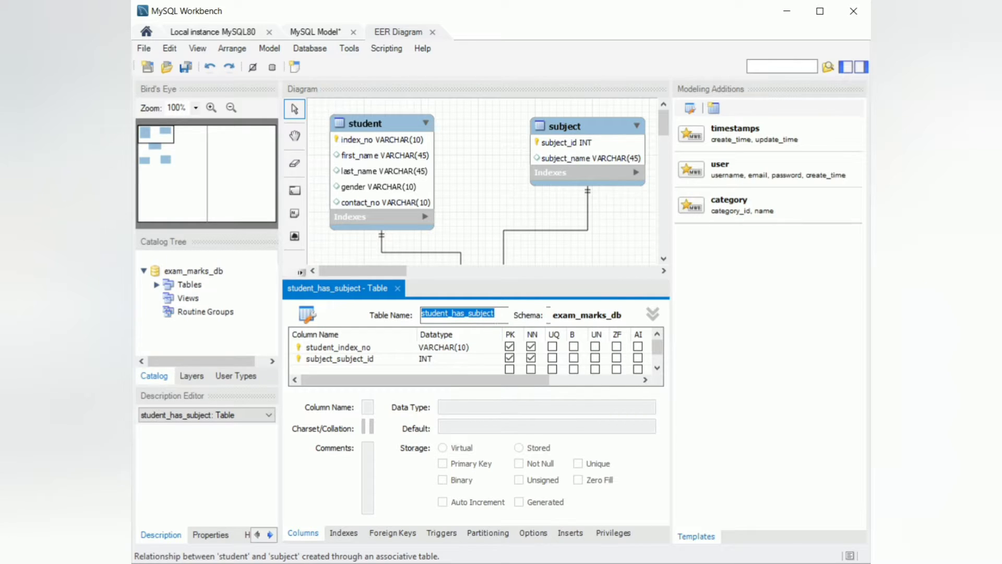
{"action": "key", "text": "alt+Tab"}
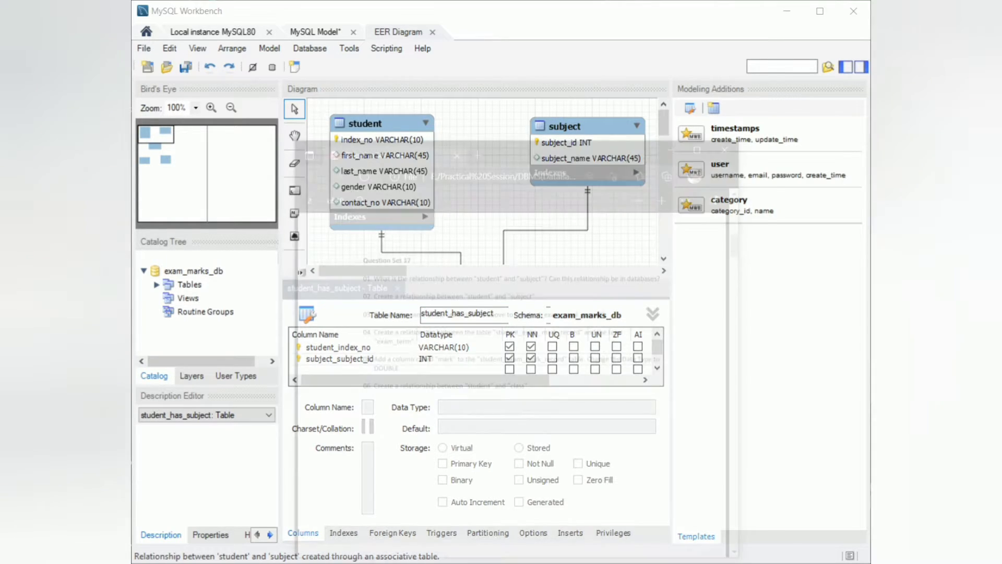
{"action": "left_click_drag", "start_coordinate": [479, 261], "coordinate": [581, 260]}
{"action": "key", "text": "ctrl+c"}
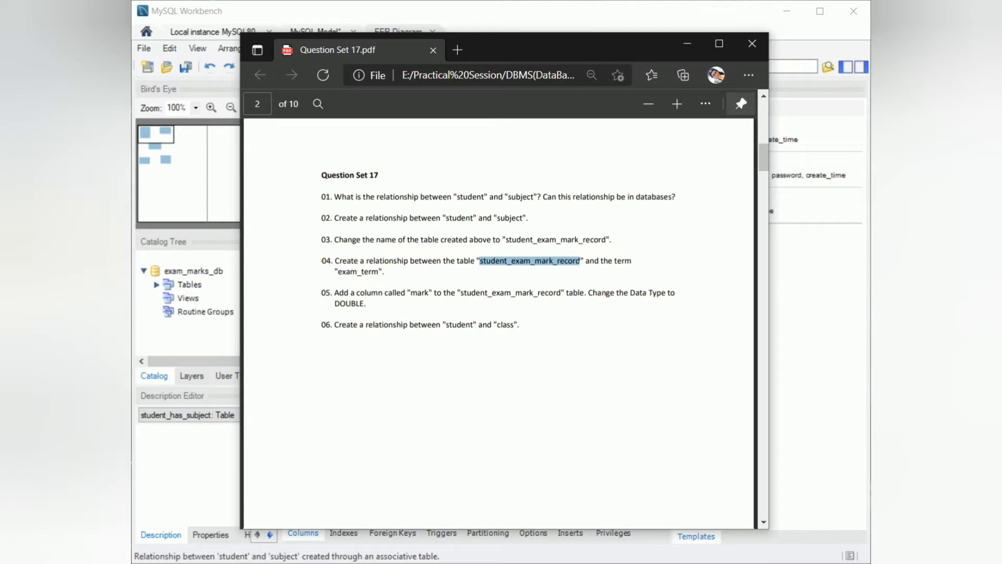
{"action": "left_click", "coordinate": [782, 365]}
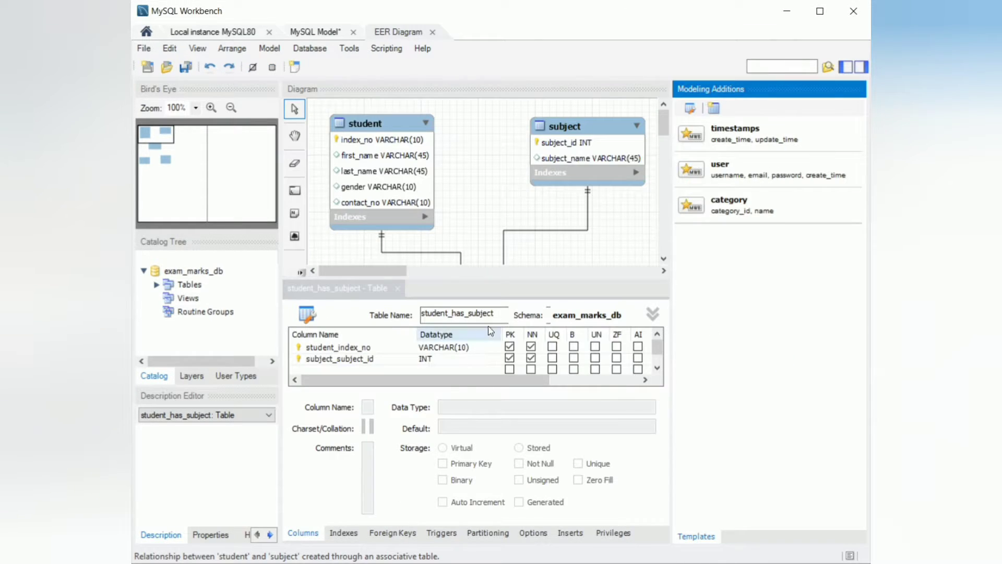
{"action": "left_click_drag", "start_coordinate": [505, 313], "coordinate": [412, 314]}
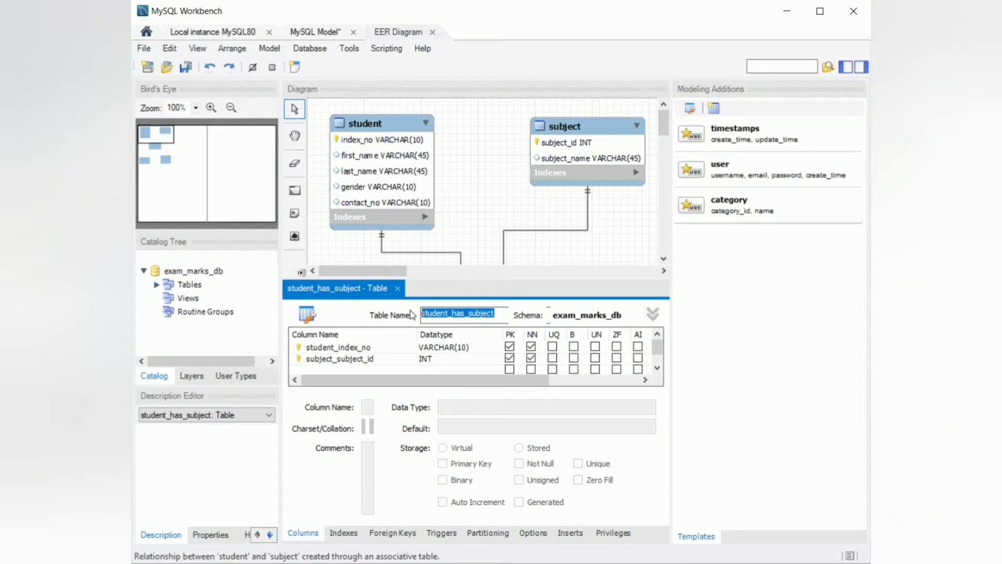
{"action": "key", "text": "ctrl+v"}
{"action": "scroll", "coordinate": [499, 241], "scroll_direction": "down", "scroll_amount": 3}
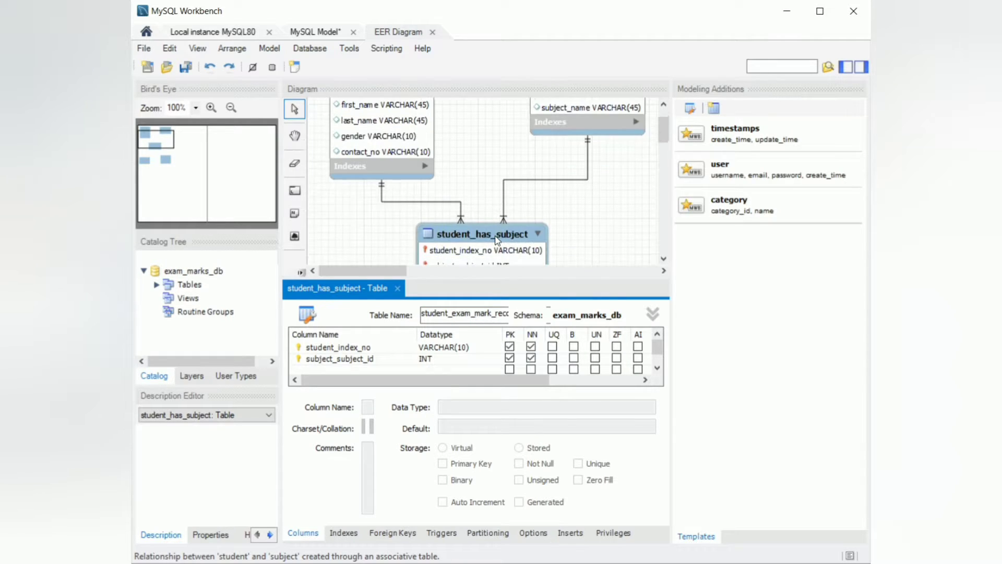
{"action": "scroll", "coordinate": [498, 241], "scroll_direction": "down", "scroll_amount": 1}
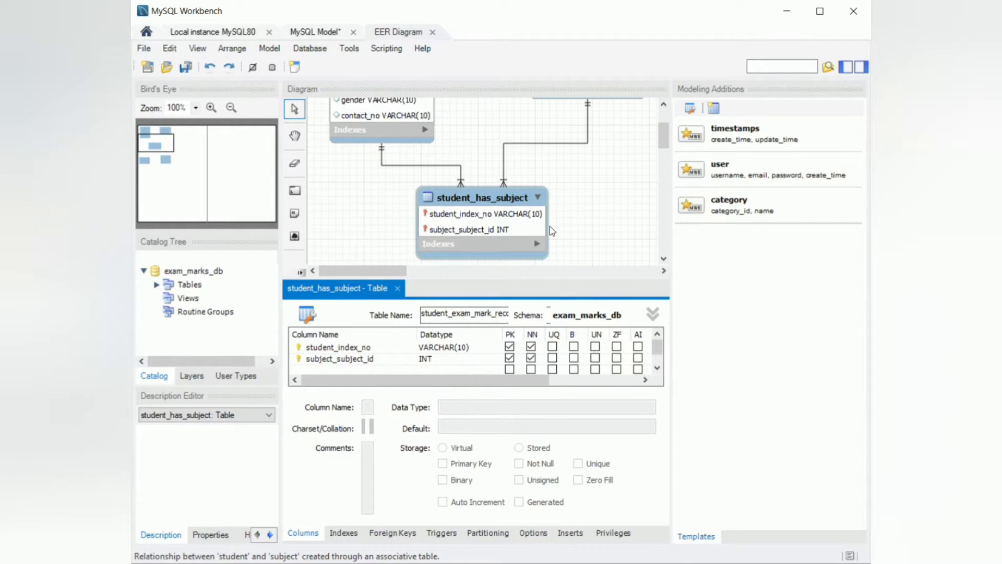
{"action": "left_click", "coordinate": [421, 340]}
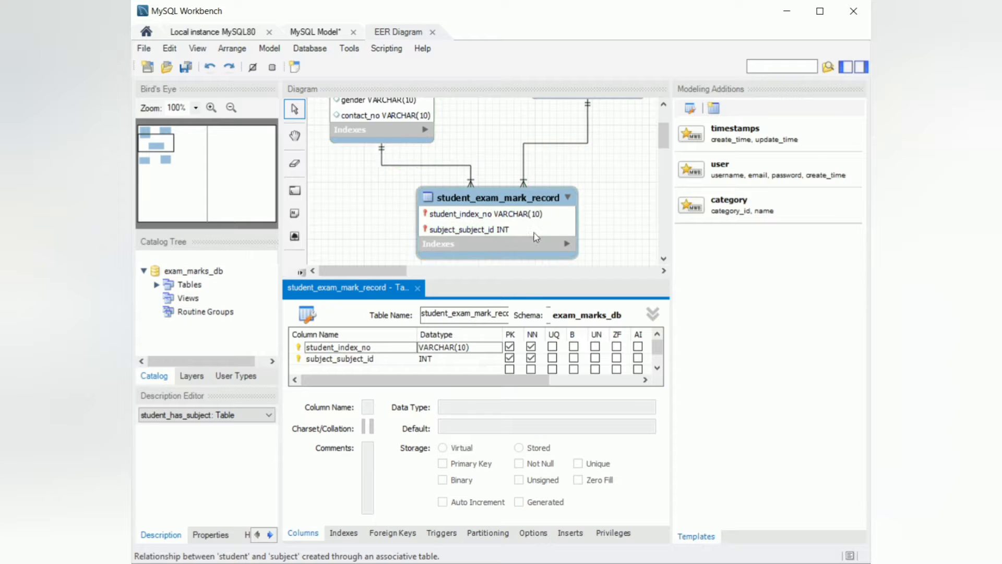
Review the next task and close the student_exam_mark_record table editor.
{"action": "key", "text": "alt+Tab"}
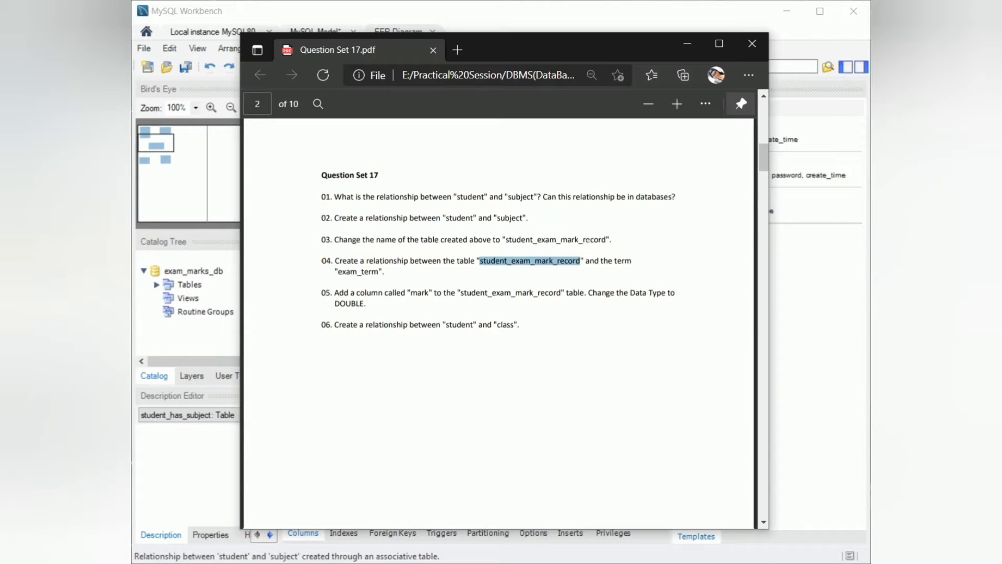
{"action": "left_click", "coordinate": [590, 278]}
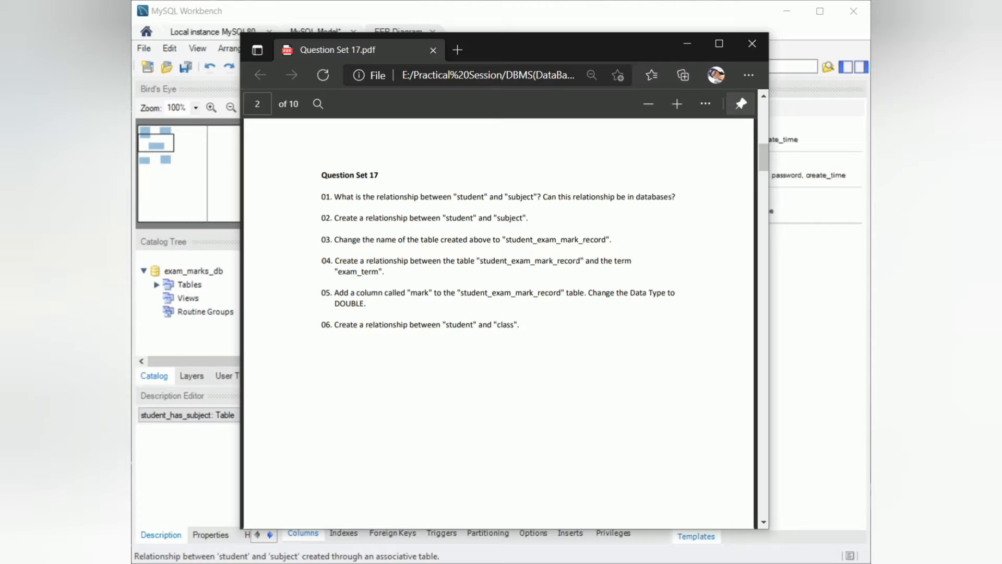
{"action": "left_click", "coordinate": [689, 46]}
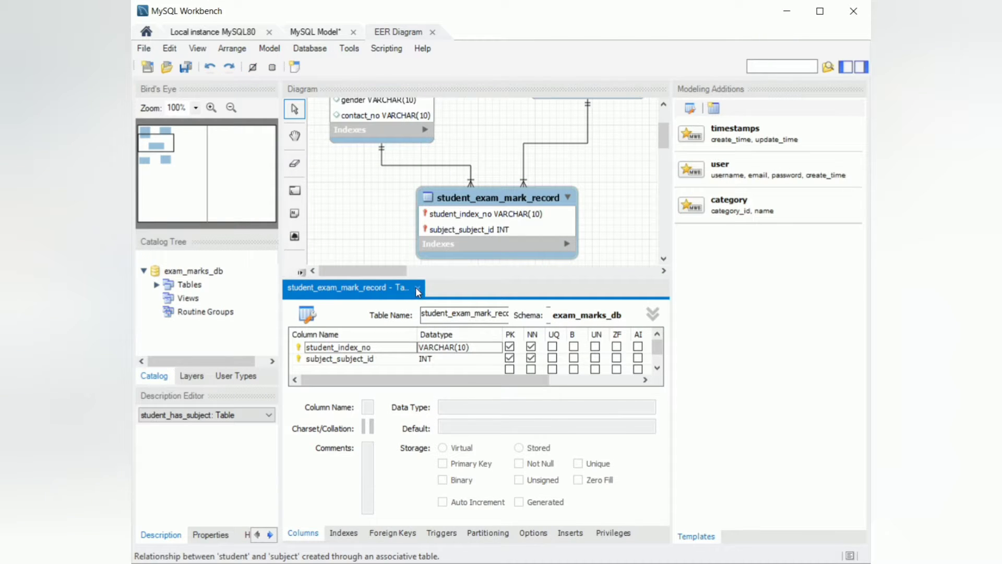
{"action": "left_click", "coordinate": [418, 291]}
{"action": "left_click", "coordinate": [465, 308]}
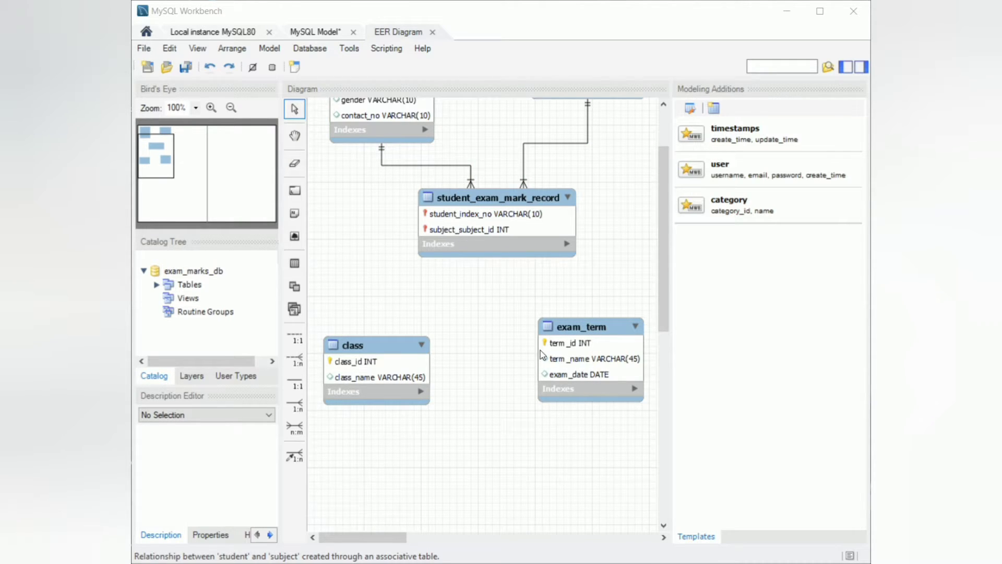
Create a 1:n non-identifying relationship between student_exam_mark_record and exam_term.
{"action": "scroll", "coordinate": [540, 354], "scroll_direction": "up", "scroll_amount": 1}
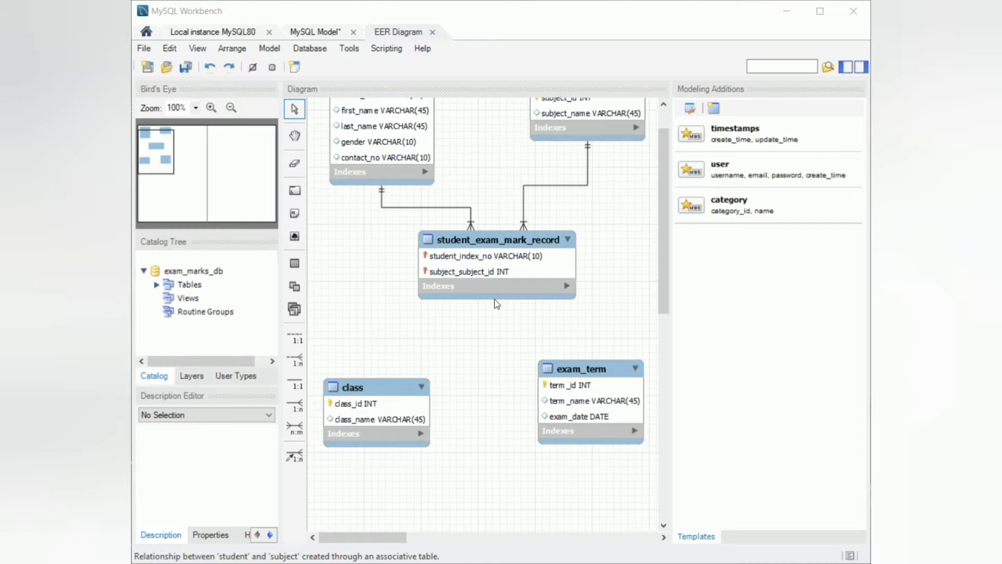
{"action": "scroll", "coordinate": [501, 255], "scroll_direction": "up", "scroll_amount": 1}
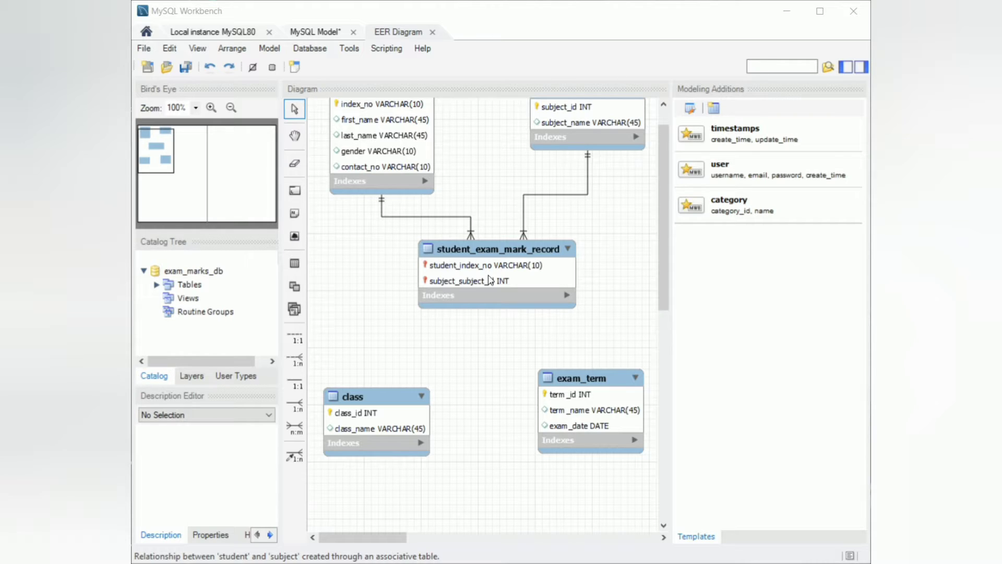
{"action": "scroll", "coordinate": [555, 289], "scroll_direction": "up", "scroll_amount": 1}
{"action": "left_click", "coordinate": [554, 289]}
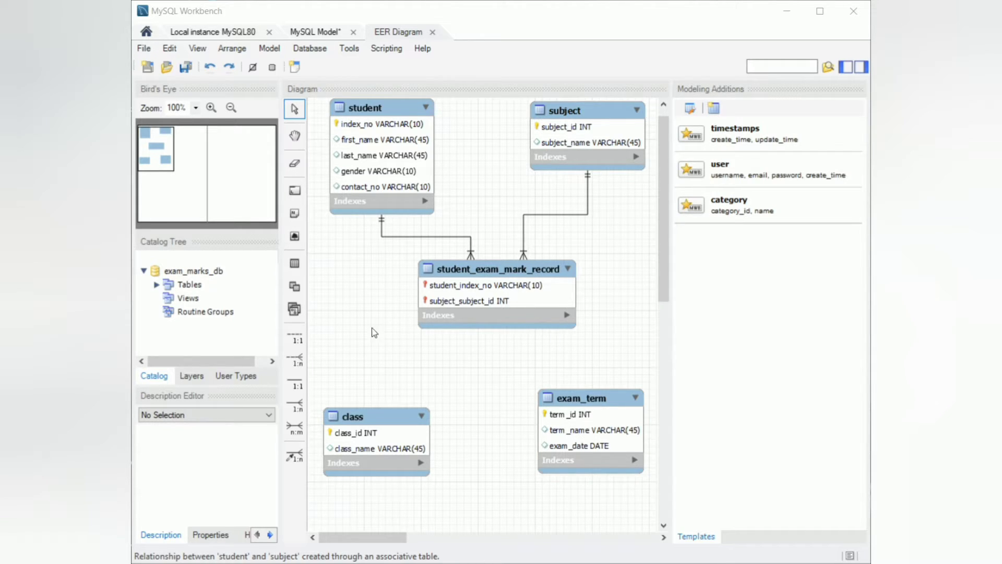
{"action": "left_click", "coordinate": [302, 363]}
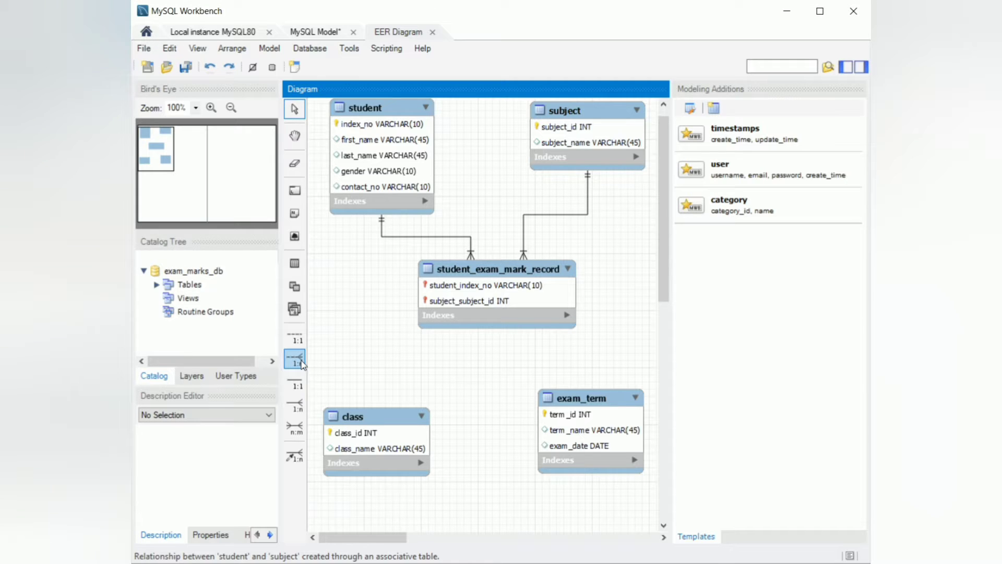
{"action": "left_click", "coordinate": [524, 294]}
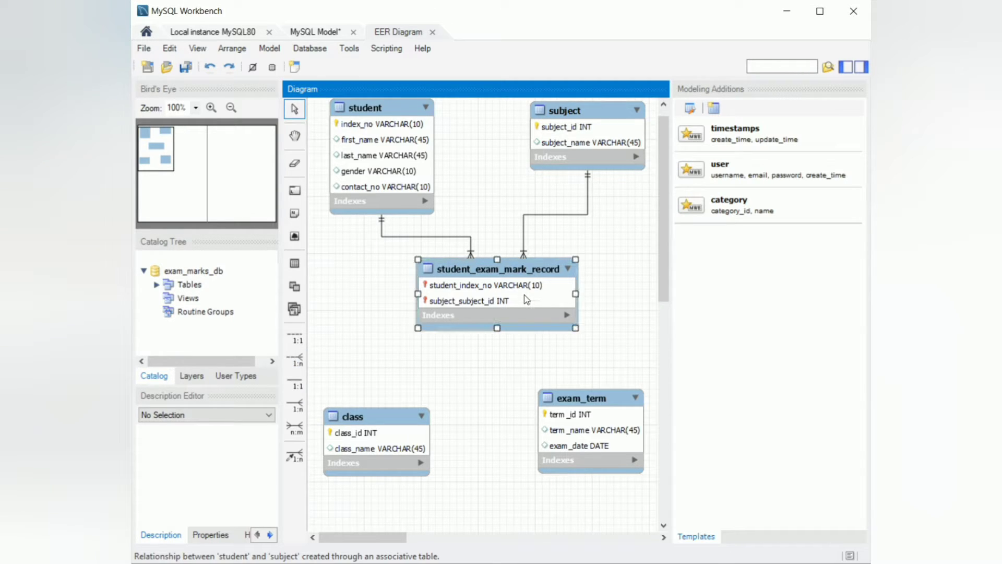
{"action": "left_click", "coordinate": [573, 416]}
{"action": "left_click", "coordinate": [296, 359]}
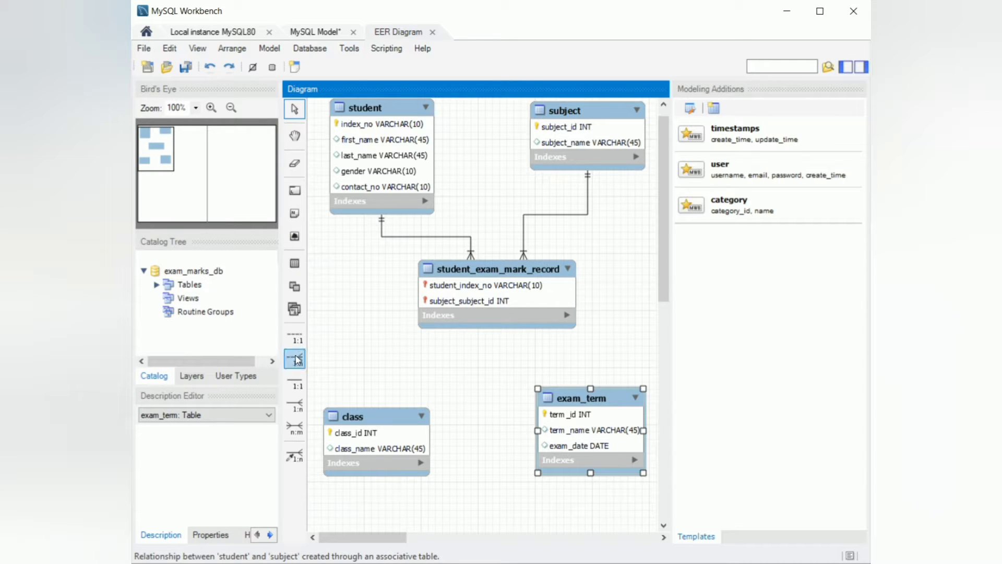
{"action": "left_click", "coordinate": [492, 308]}
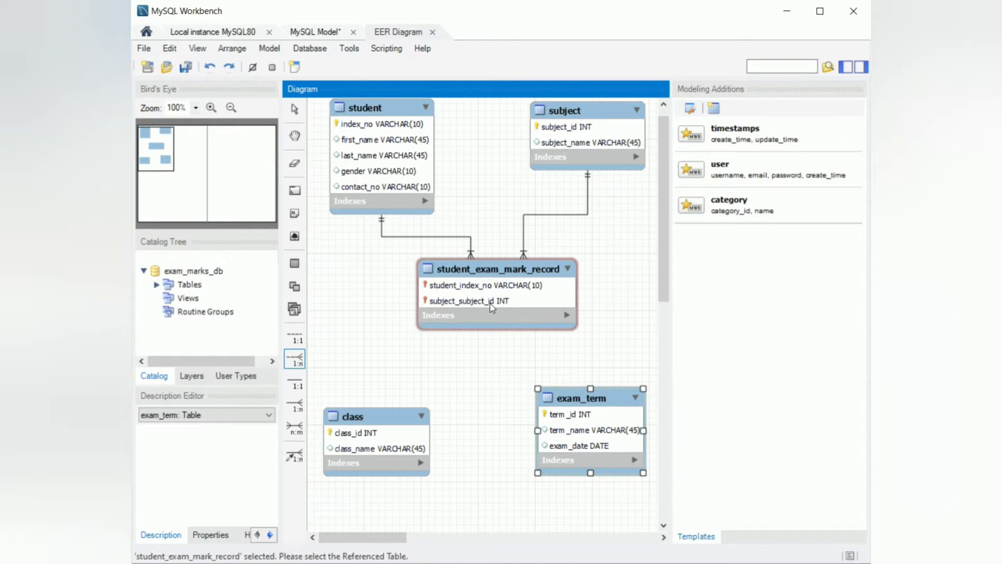
{"action": "left_click", "coordinate": [553, 431]}
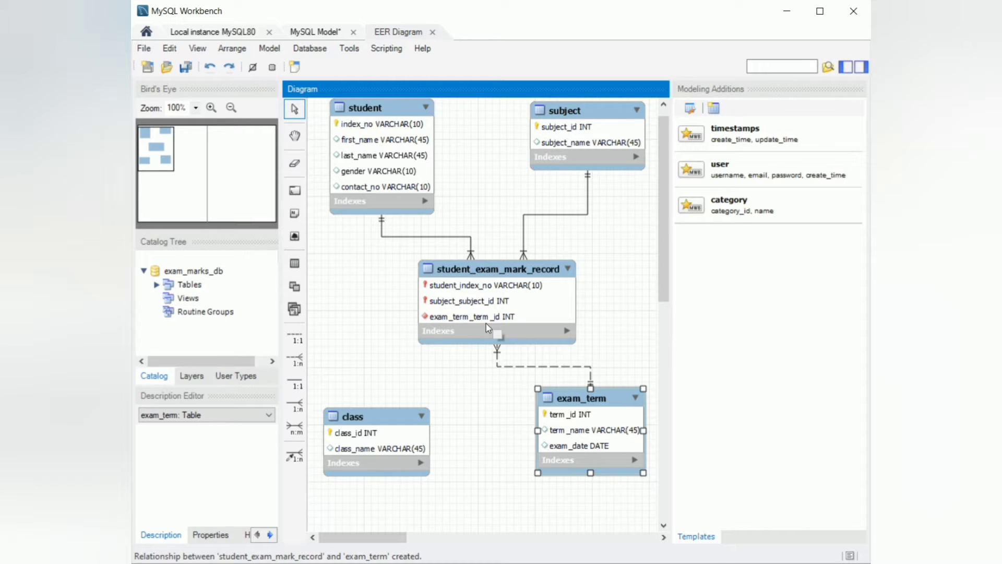
Review the question set, then inspect student_exam_mark_record's columns, indexes, foreign keys and triggers in its table editor and close it.
{"action": "key", "text": "alt+Tab"}
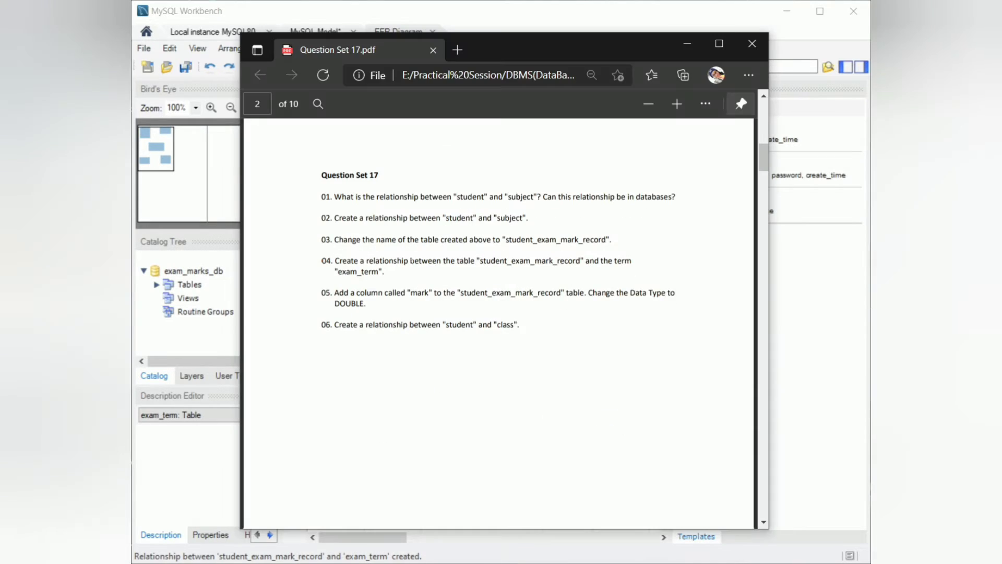
{"action": "left_click", "coordinate": [687, 44]}
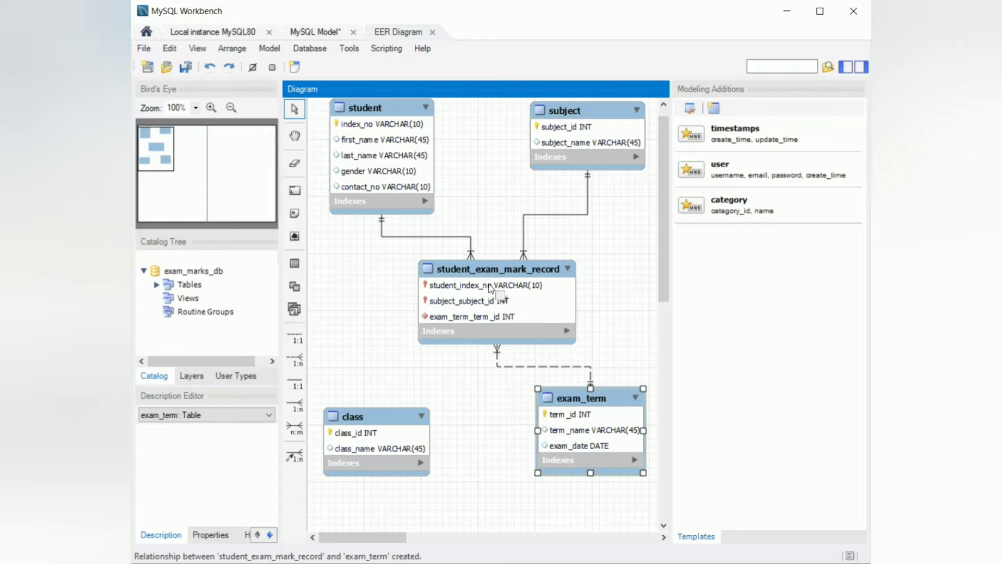
{"action": "left_click", "coordinate": [550, 216]}
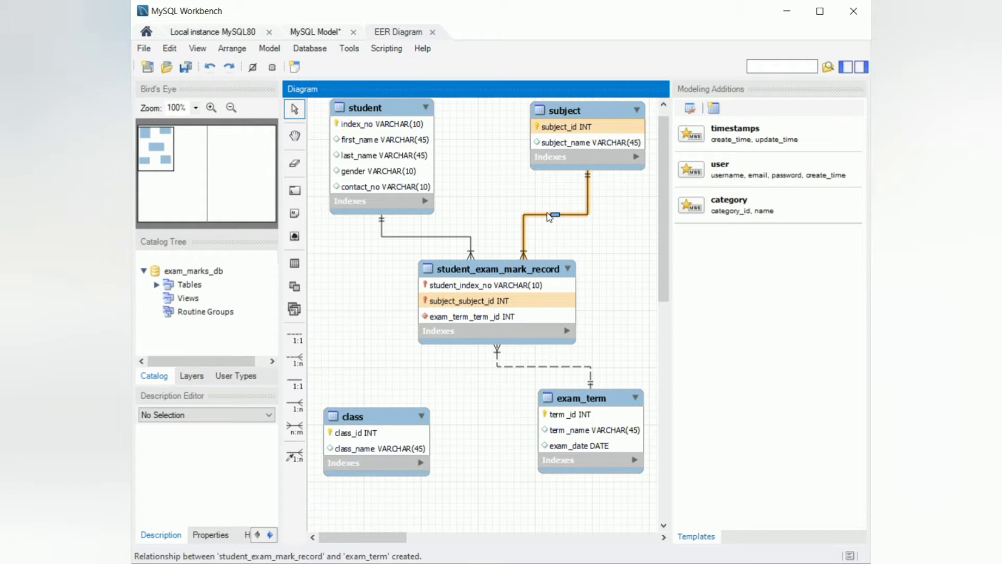
{"action": "double_click", "coordinate": [532, 264]}
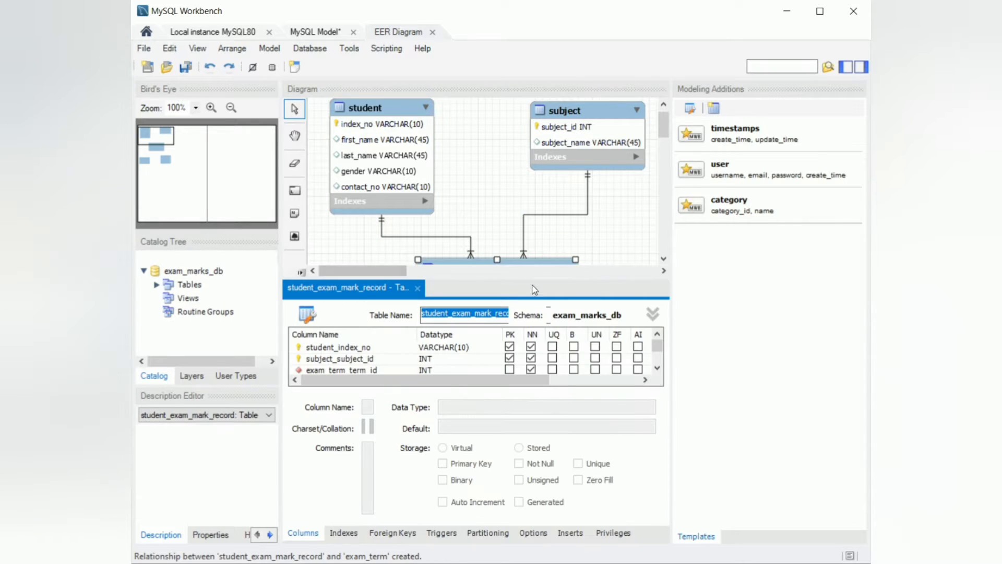
{"action": "left_click_drag", "start_coordinate": [507, 277], "coordinate": [509, 223]}
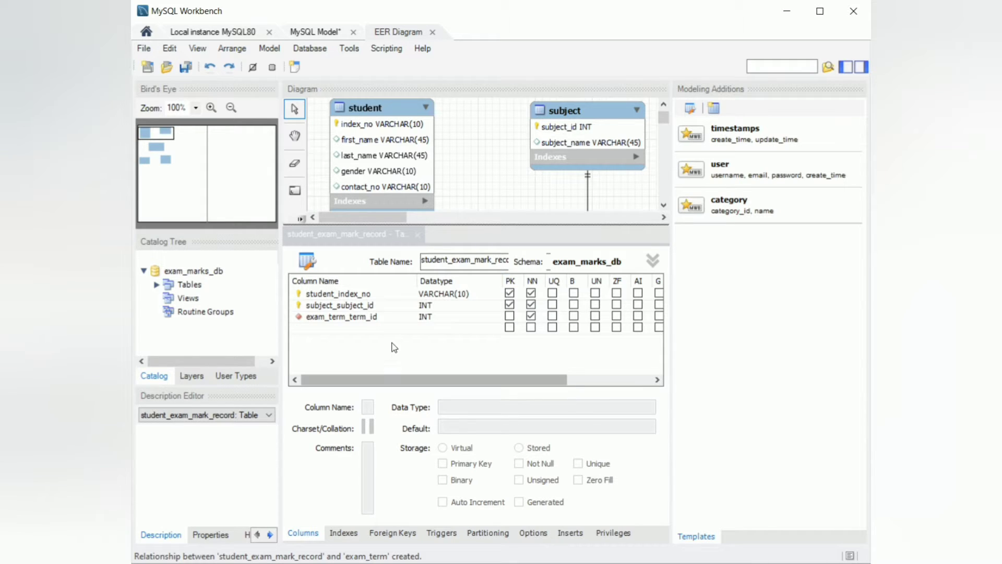
{"action": "left_click", "coordinate": [343, 533]}
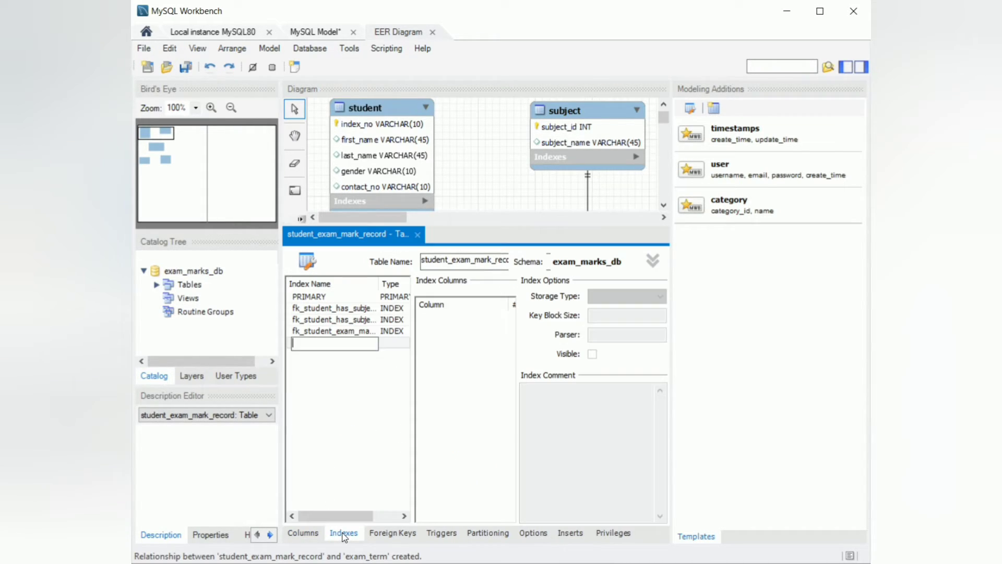
{"action": "left_click", "coordinate": [379, 538]}
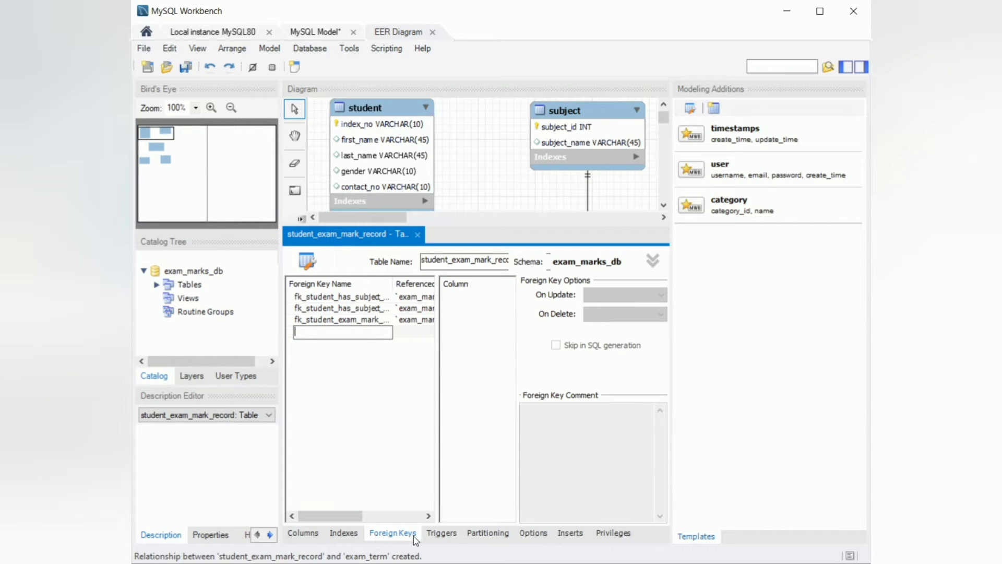
{"action": "left_click", "coordinate": [438, 537]}
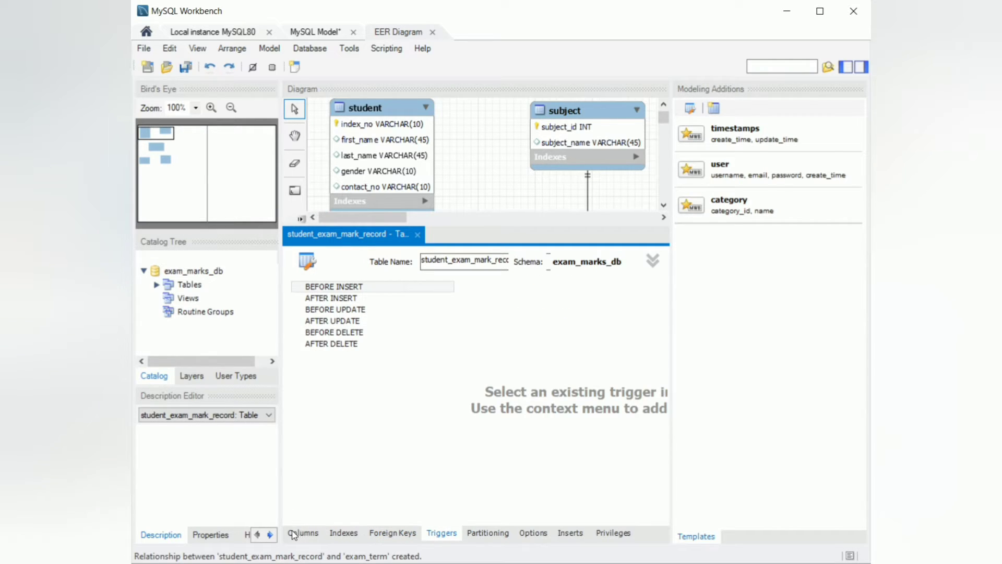
{"action": "left_click", "coordinate": [349, 536]}
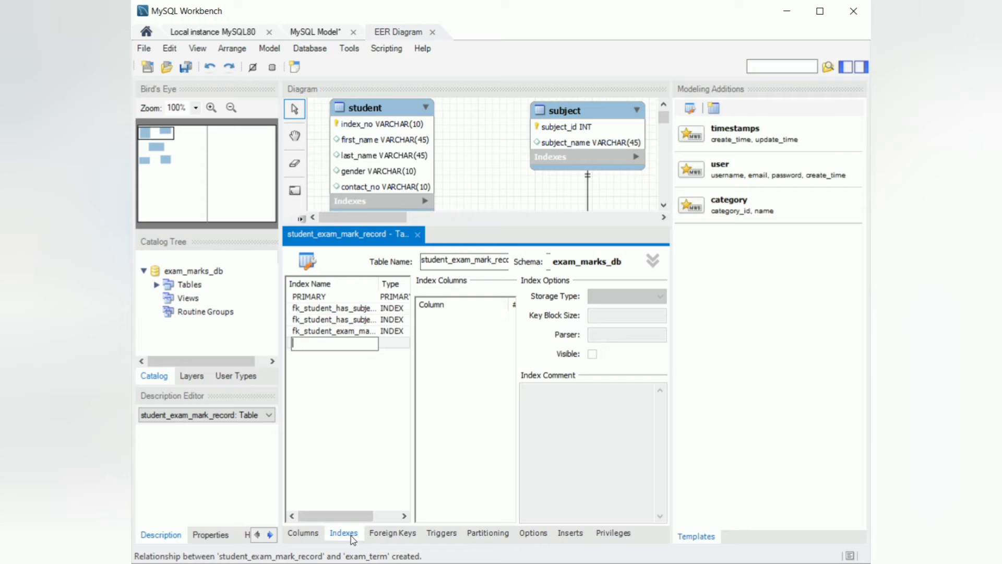
{"action": "left_click", "coordinate": [386, 535]}
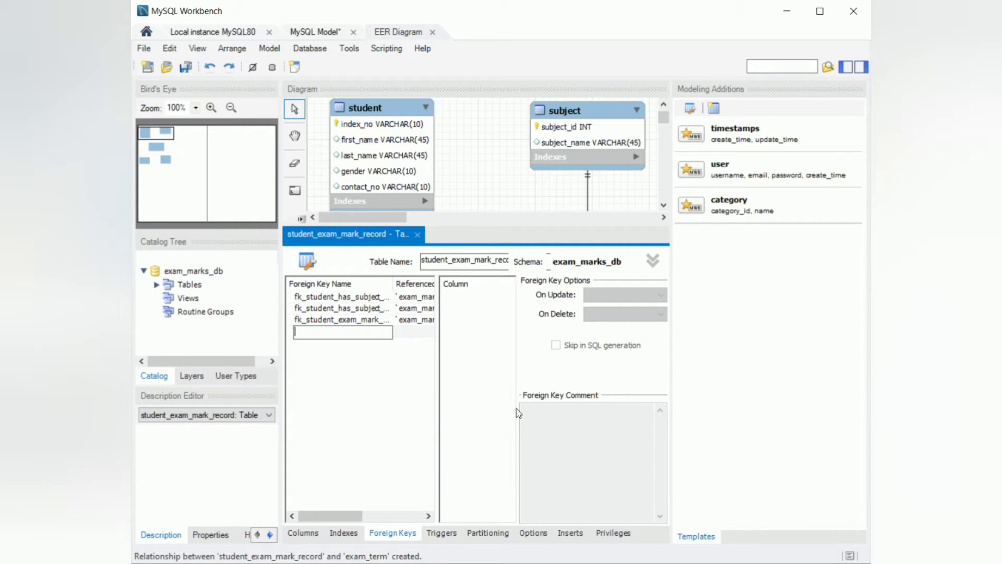
{"action": "left_click", "coordinate": [308, 532]}
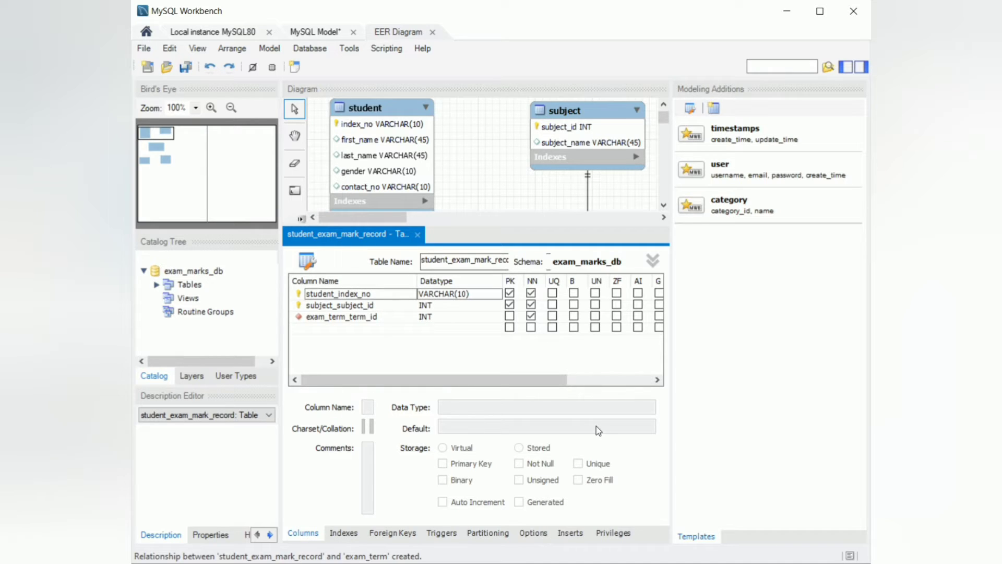
{"action": "left_click", "coordinate": [510, 304]}
{"action": "left_click", "coordinate": [418, 233]}
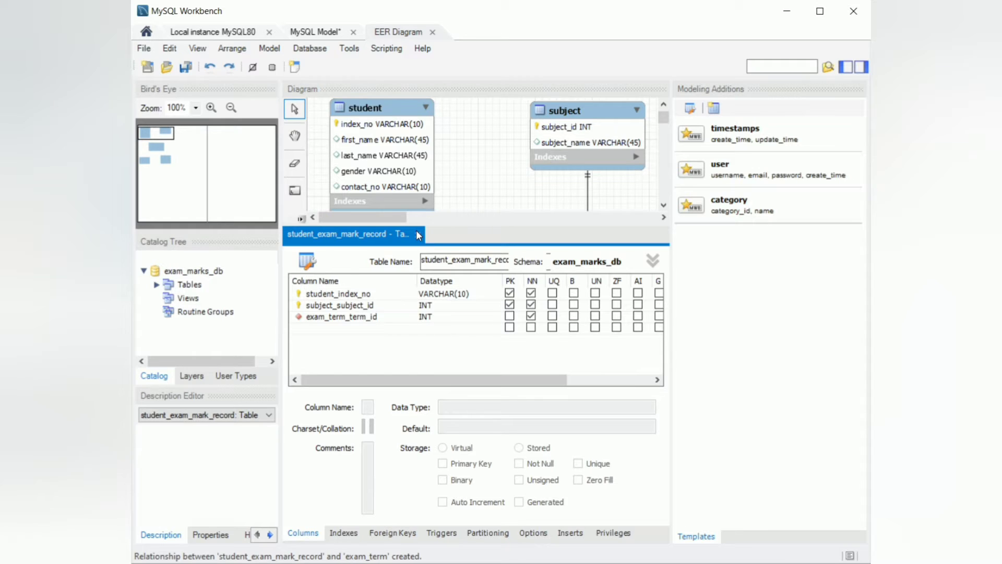
{"action": "left_click", "coordinate": [417, 235]}
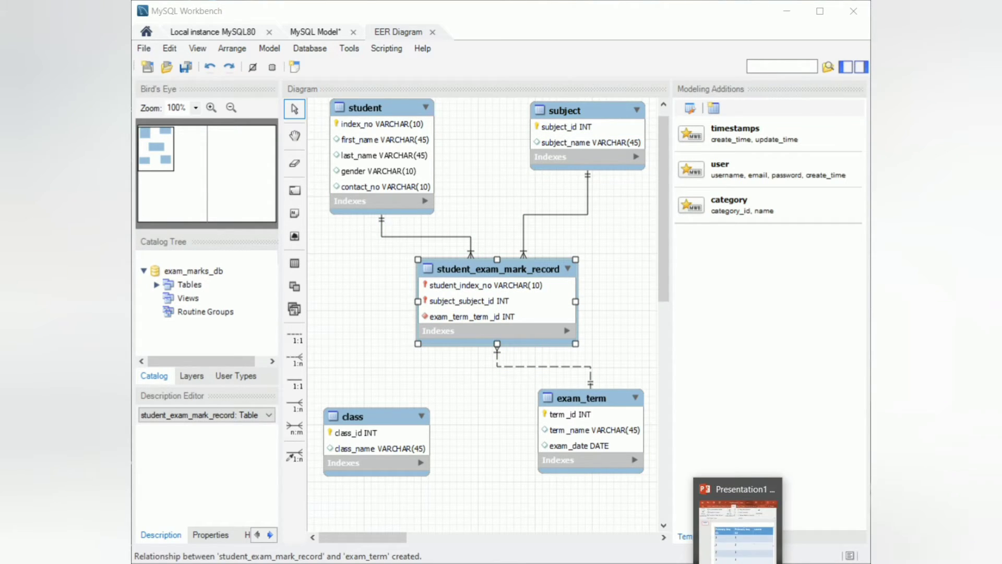
Switch to PowerPoint and examine the example table of primary key value combinations, then minimise it.
{"action": "left_click", "coordinate": [739, 527]}
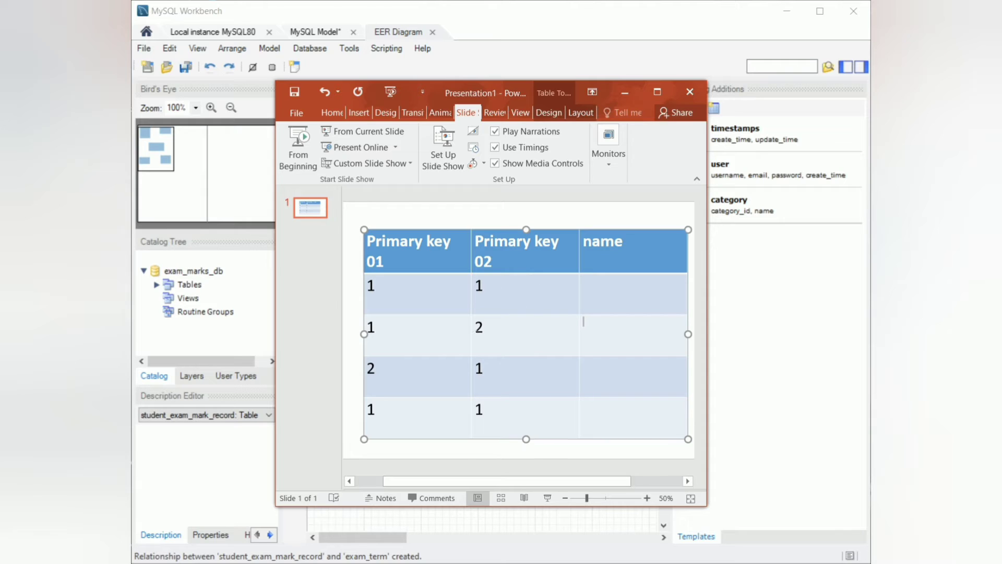
{"action": "left_click_drag", "start_coordinate": [378, 286], "coordinate": [514, 335]}
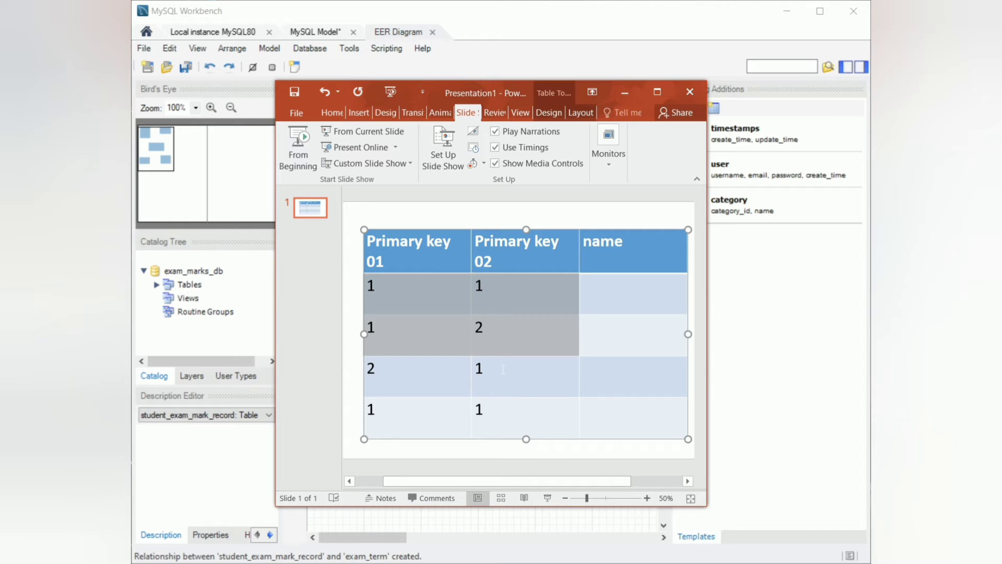
{"action": "left_click", "coordinate": [502, 369]}
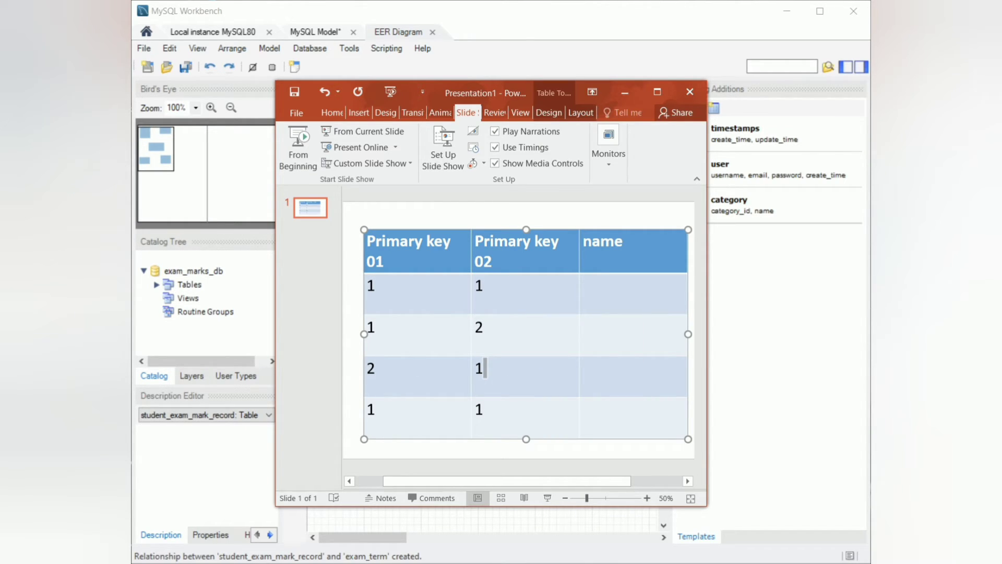
{"action": "left_click_drag", "start_coordinate": [483, 408], "coordinate": [422, 414]}
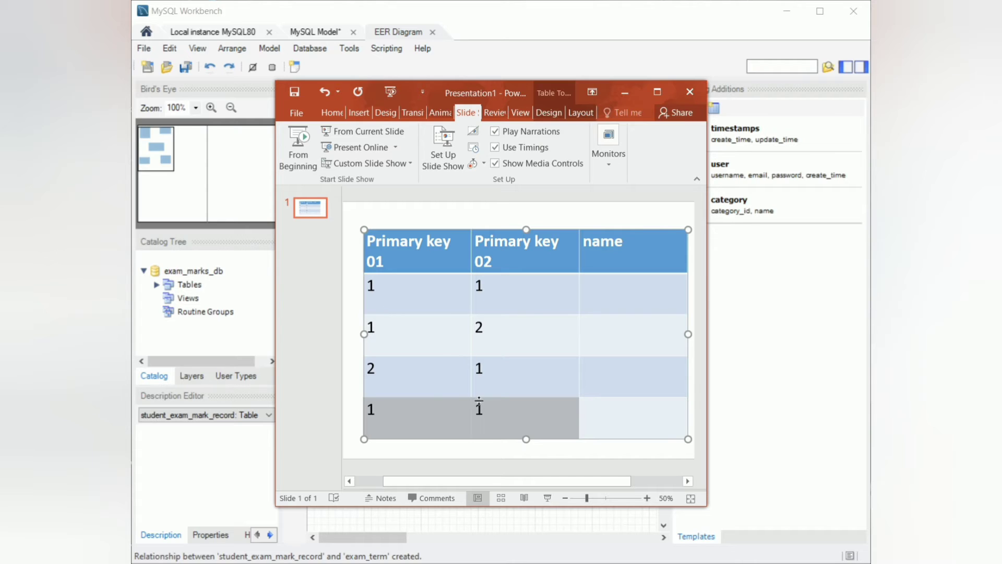
{"action": "left_click", "coordinate": [621, 90]}
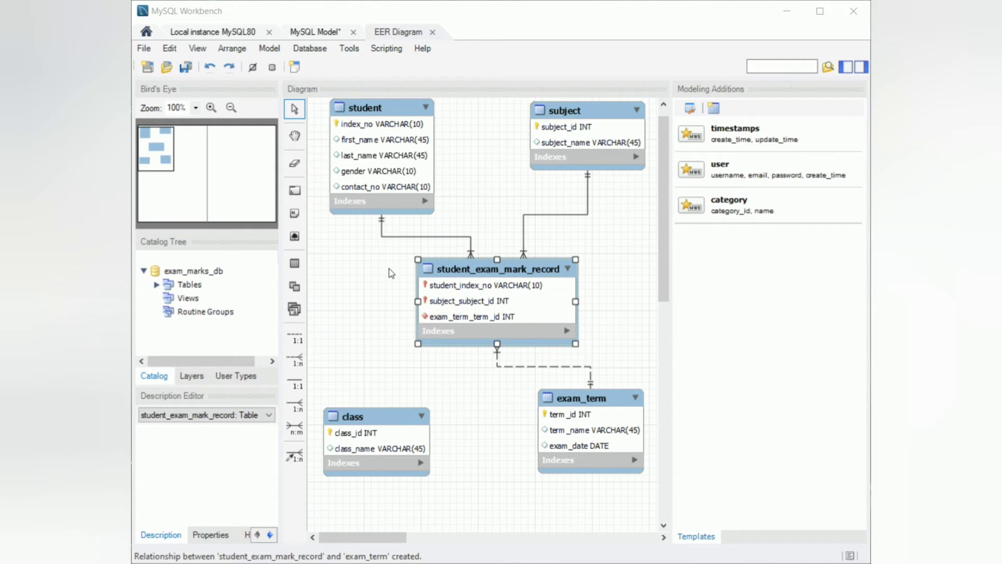
Open the subject–student_exam_mark_record relationship's properties and close them.
{"action": "left_click", "coordinate": [526, 224]}
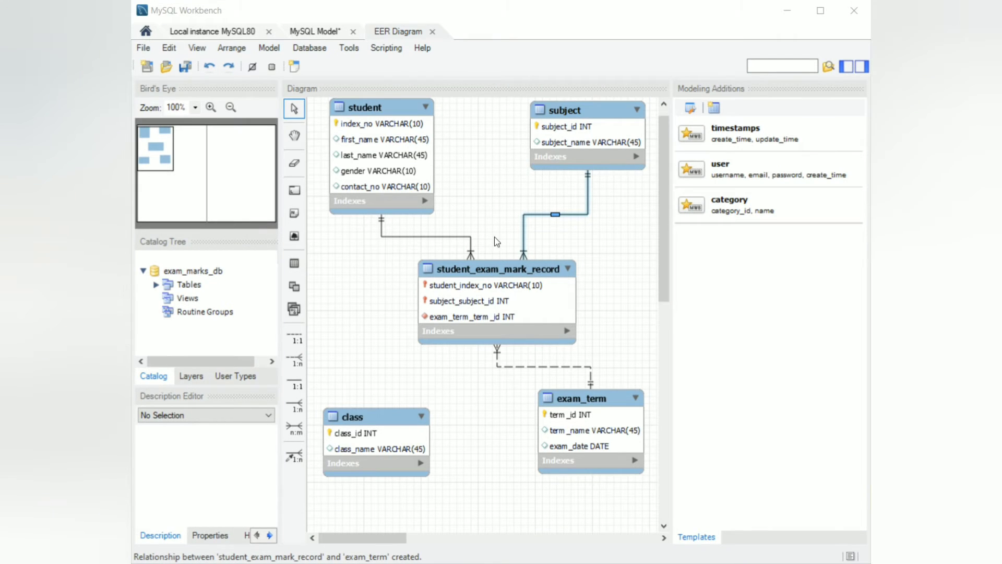
{"action": "double_click", "coordinate": [531, 215]}
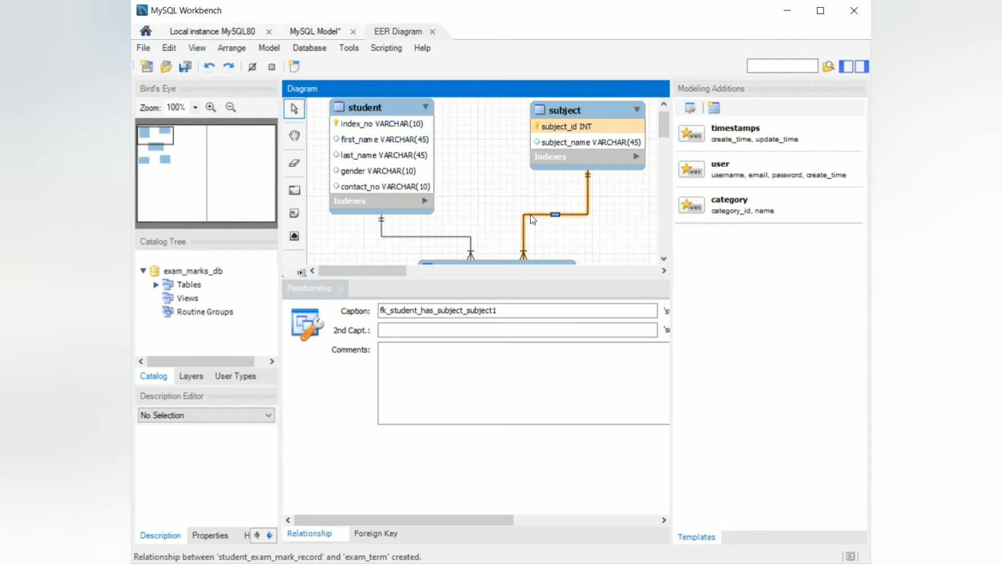
{"action": "left_click", "coordinate": [341, 288]}
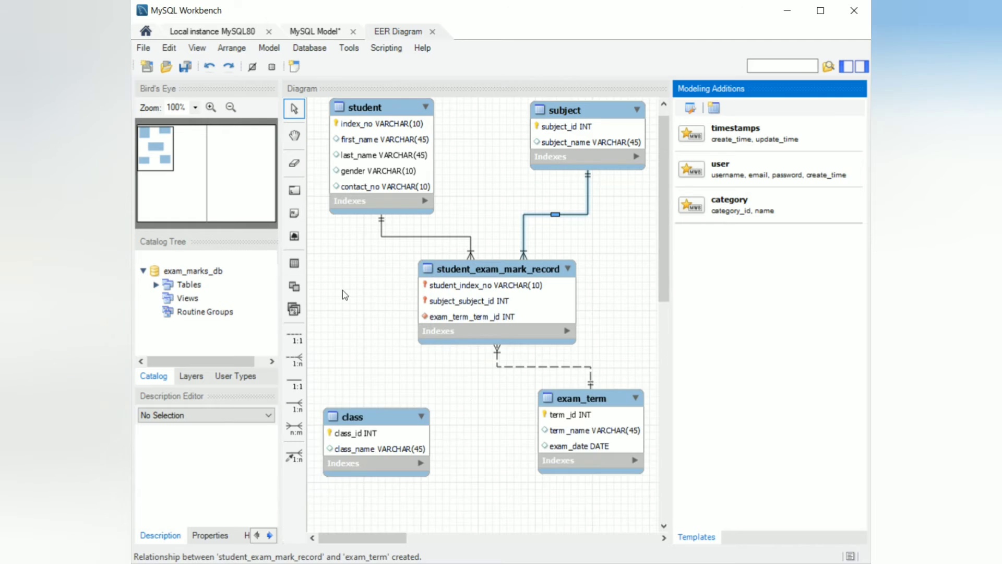
Remove the primary key flag from student_index_no and subject_subject_id in student_exam_mark_record.
{"action": "double_click", "coordinate": [472, 275]}
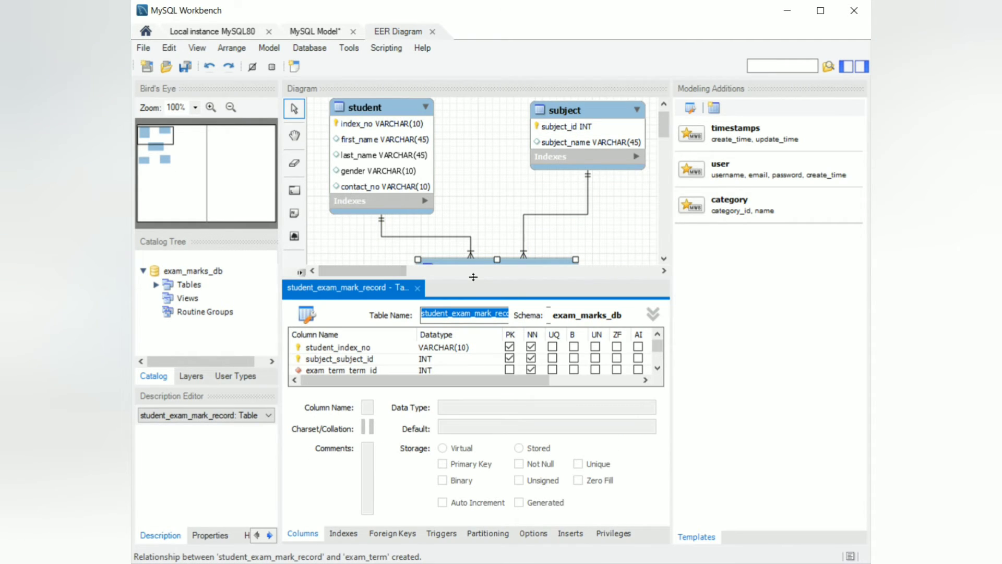
{"action": "left_click_drag", "start_coordinate": [475, 277], "coordinate": [478, 212]}
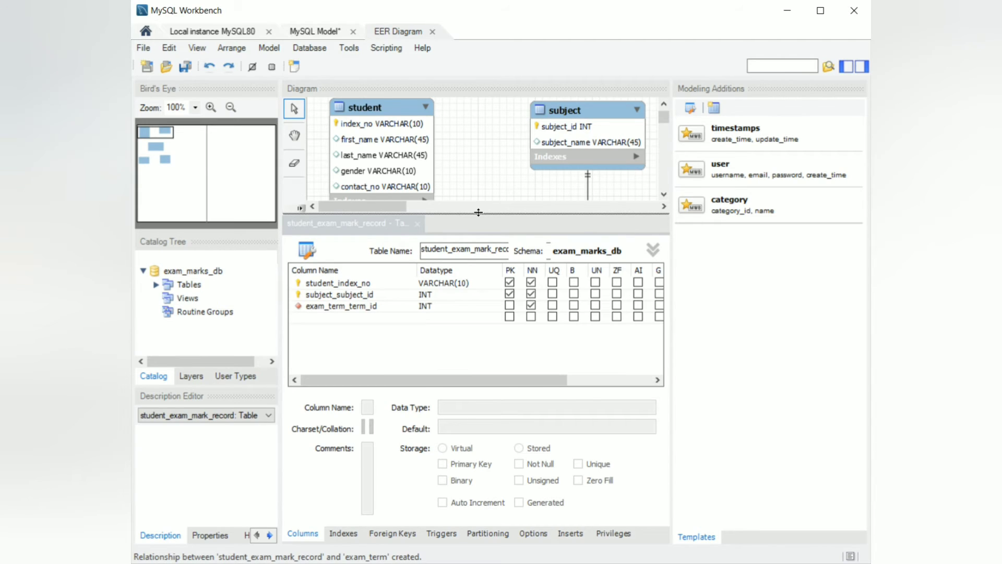
{"action": "left_click", "coordinate": [509, 282]}
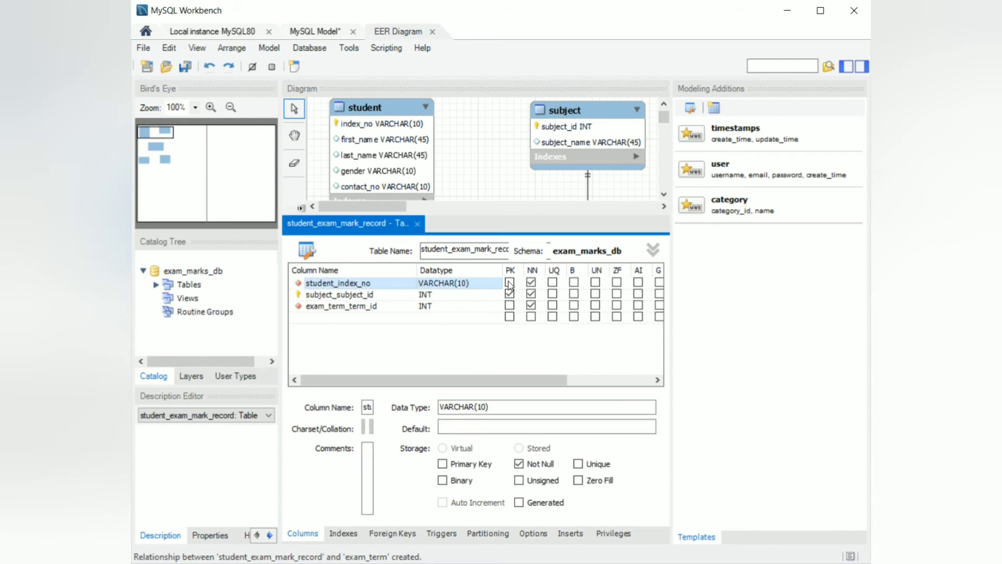
{"action": "left_click", "coordinate": [510, 293]}
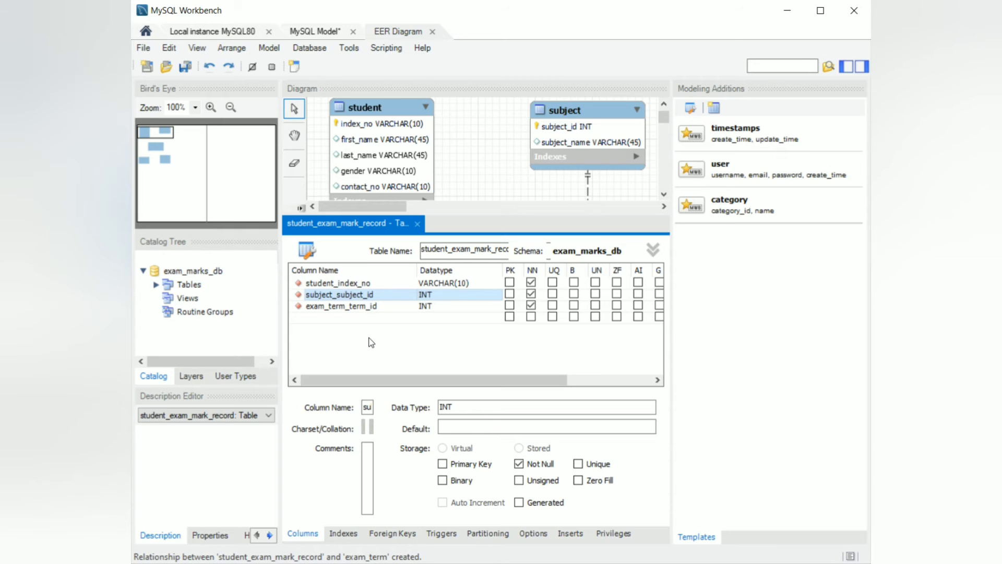
{"action": "left_click", "coordinate": [418, 223]}
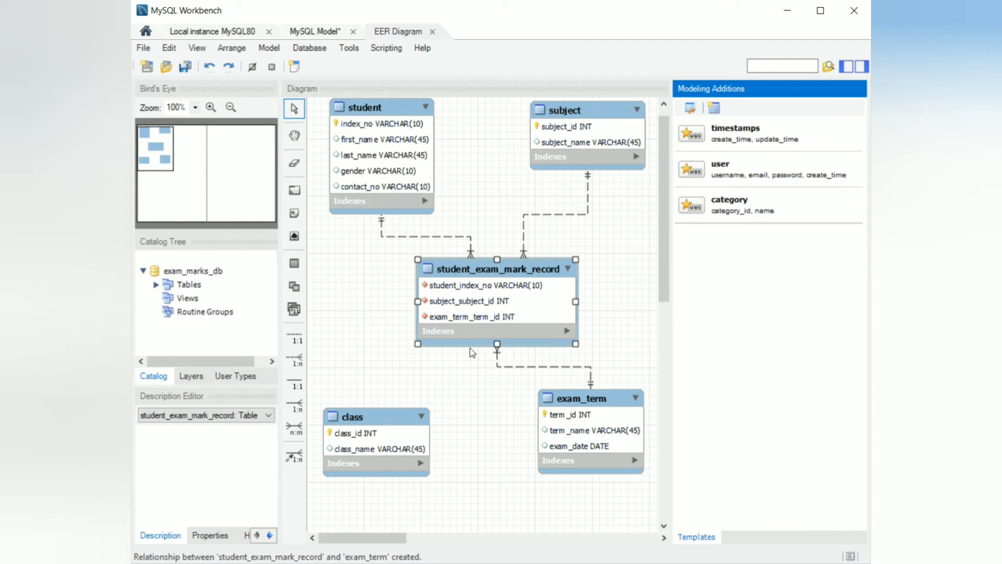
Switch to the Question Set 17 PDF to review the next task.
{"action": "key", "text": "alt+Tab"}
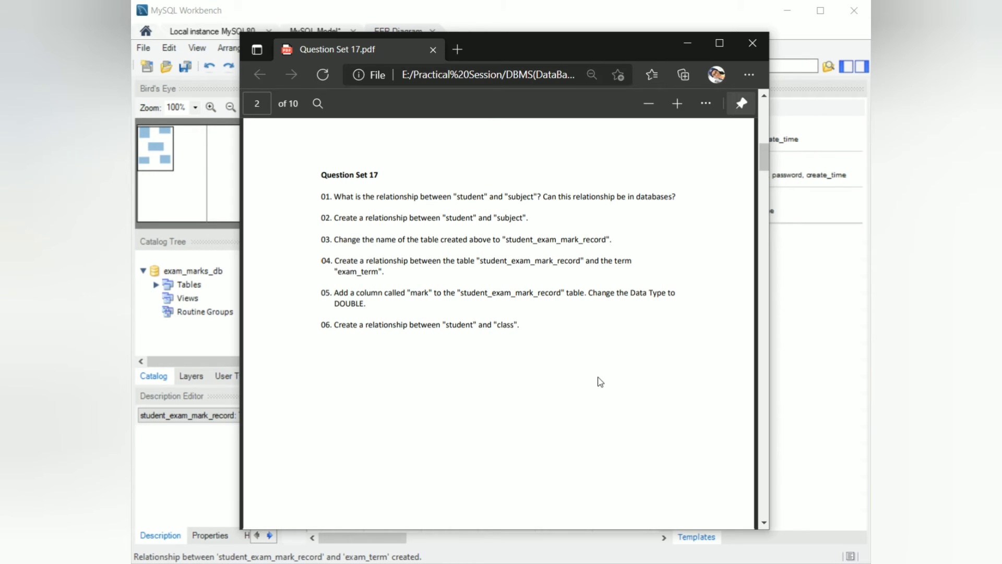
Add a column named mark with data type DOUBLE to the student_exam_mark_record table and close the table editor.
{"action": "left_click", "coordinate": [683, 44]}
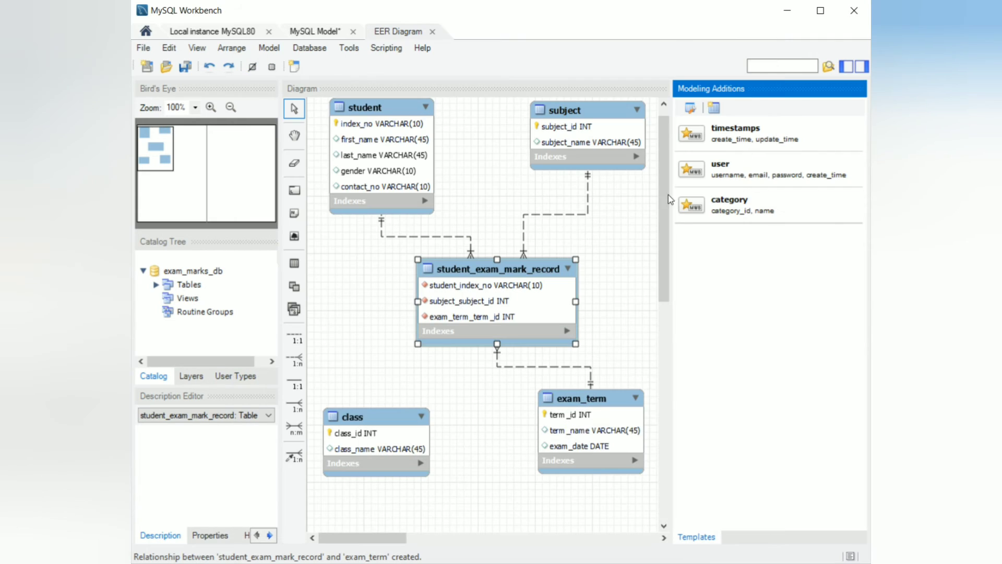
{"action": "double_click", "coordinate": [473, 274]}
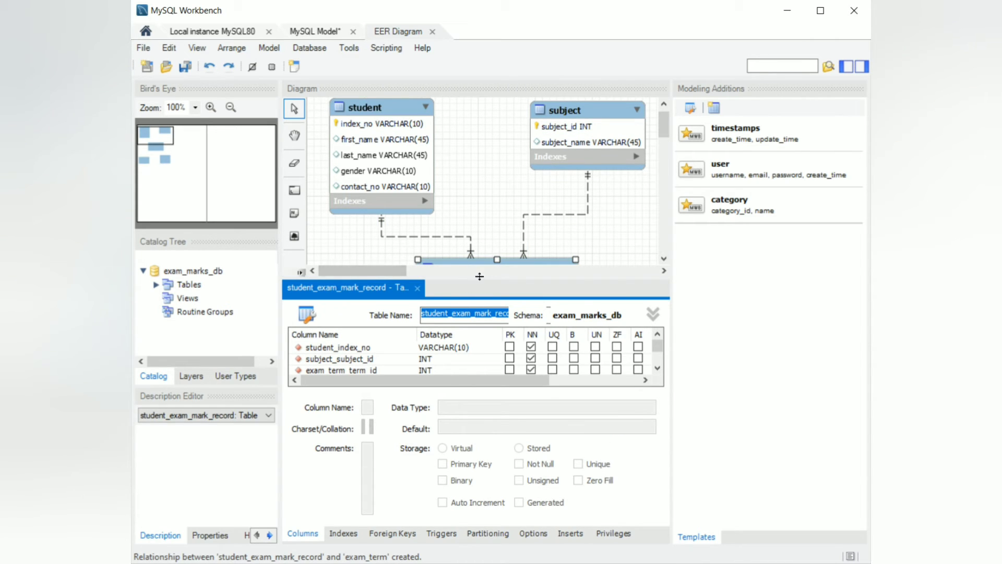
{"action": "left_click_drag", "start_coordinate": [480, 275], "coordinate": [479, 213]}
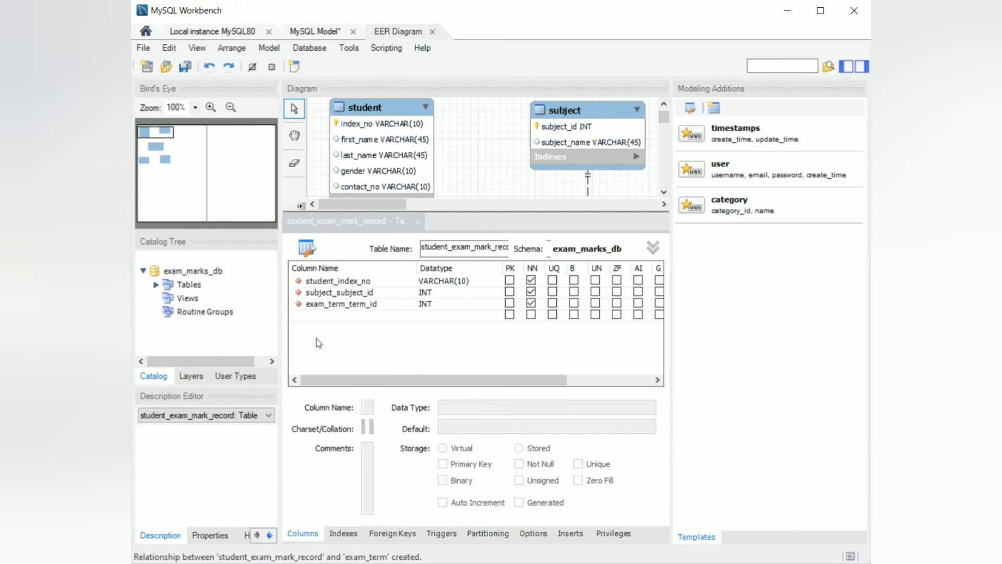
{"action": "left_click", "coordinate": [322, 317]}
{"action": "type", "text": "m"}
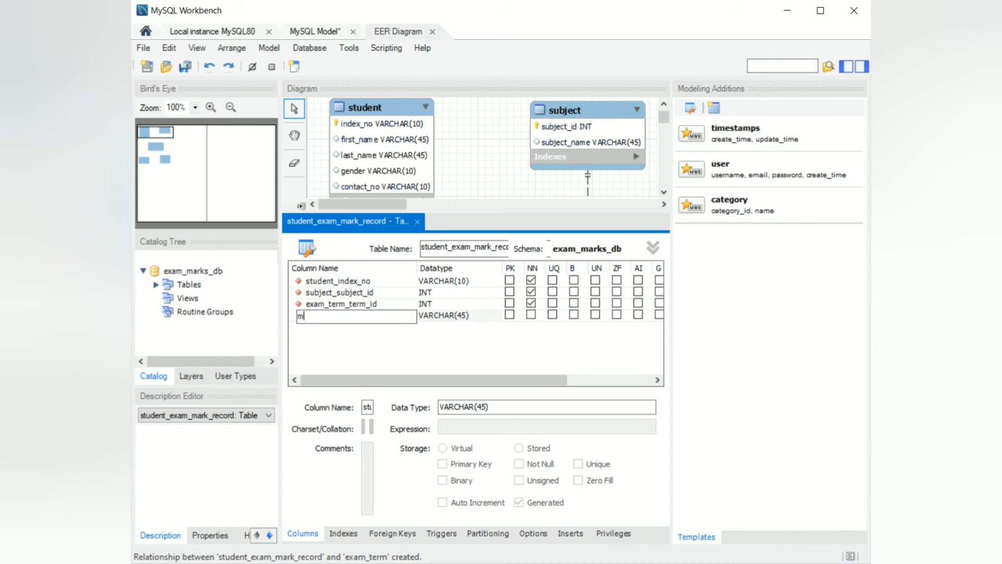
{"action": "type", "text": "ark"}
{"action": "key", "text": "Tab"}
{"action": "left_click", "coordinate": [495, 320]}
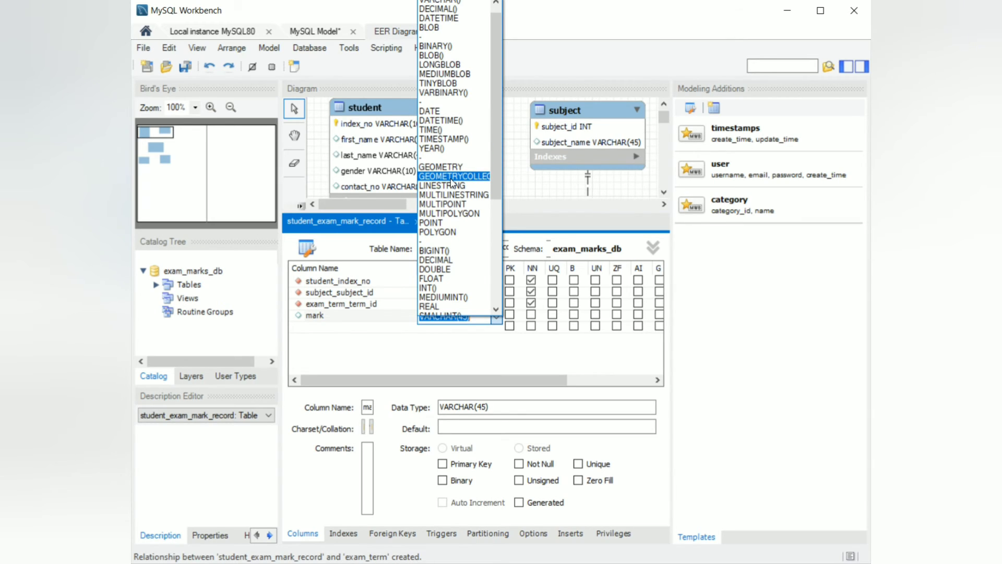
{"action": "left_click", "coordinate": [449, 269]}
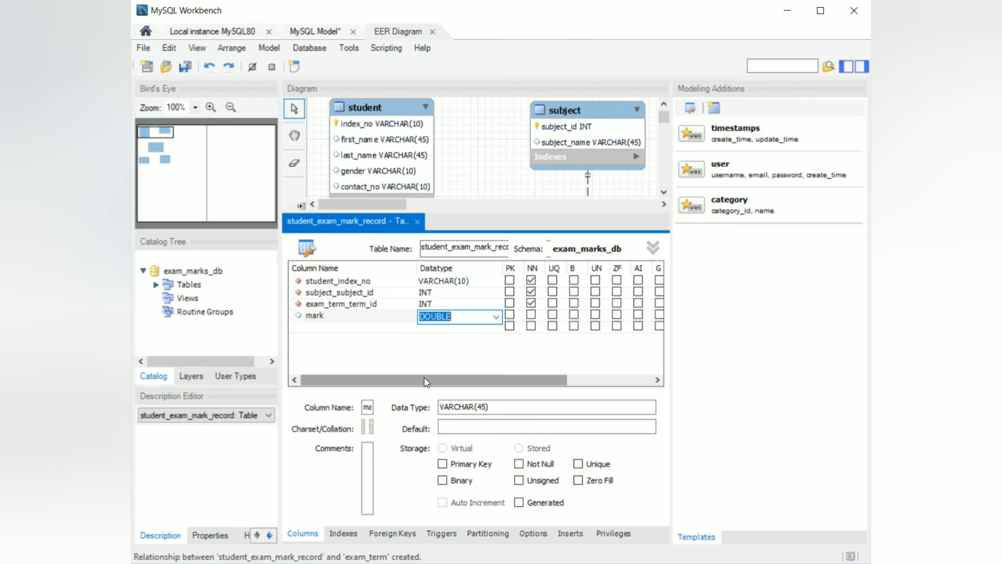
{"action": "left_click", "coordinate": [429, 350]}
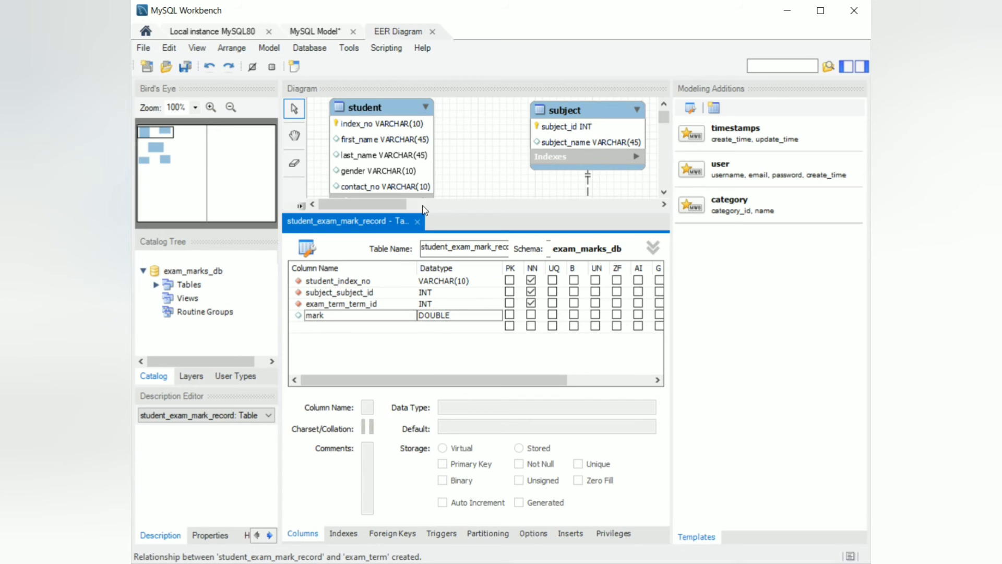
{"action": "left_click", "coordinate": [418, 221]}
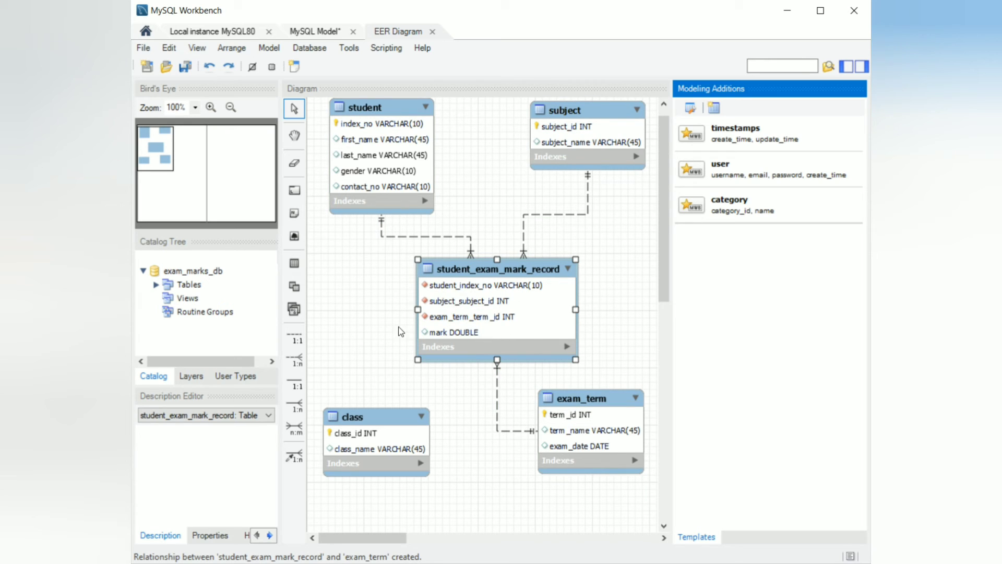
Check the next task in the PDF, then create a 1:n non-identifying relationship so student receives a foreign key to class.
{"action": "key", "text": "alt+Tab"}
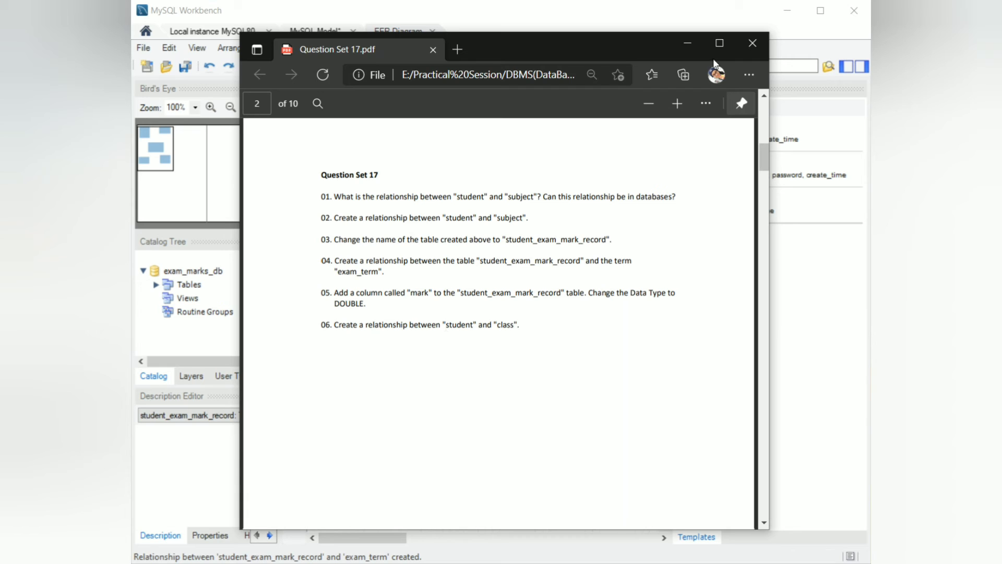
{"action": "left_click", "coordinate": [692, 44]}
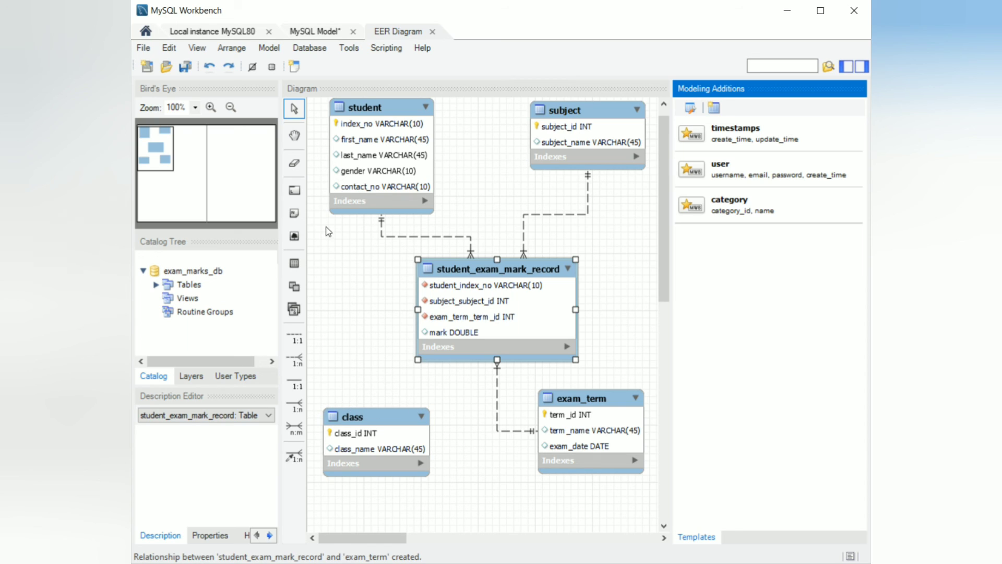
{"action": "left_click", "coordinate": [295, 360]}
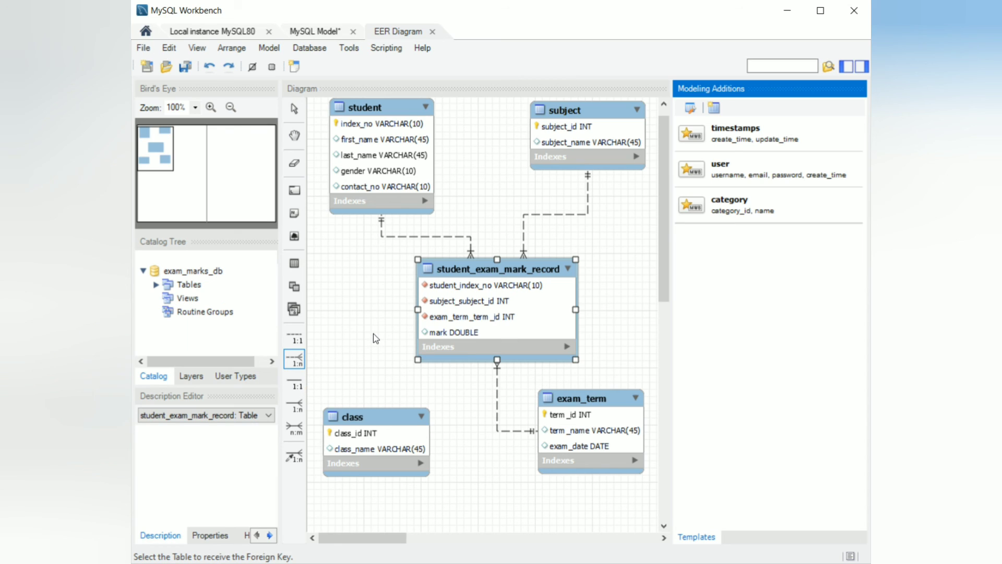
{"action": "left_click", "coordinate": [352, 179]}
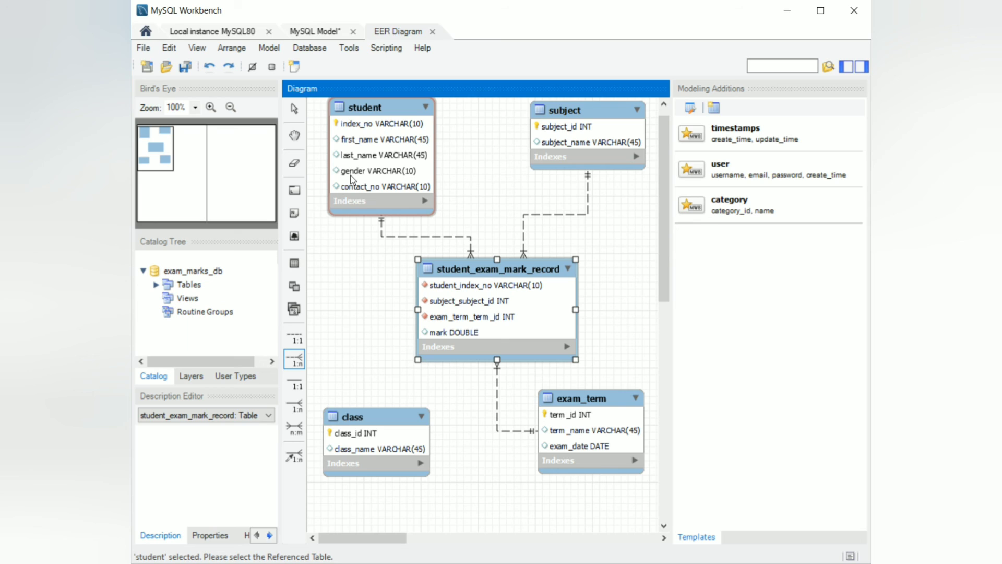
{"action": "left_click", "coordinate": [364, 442]}
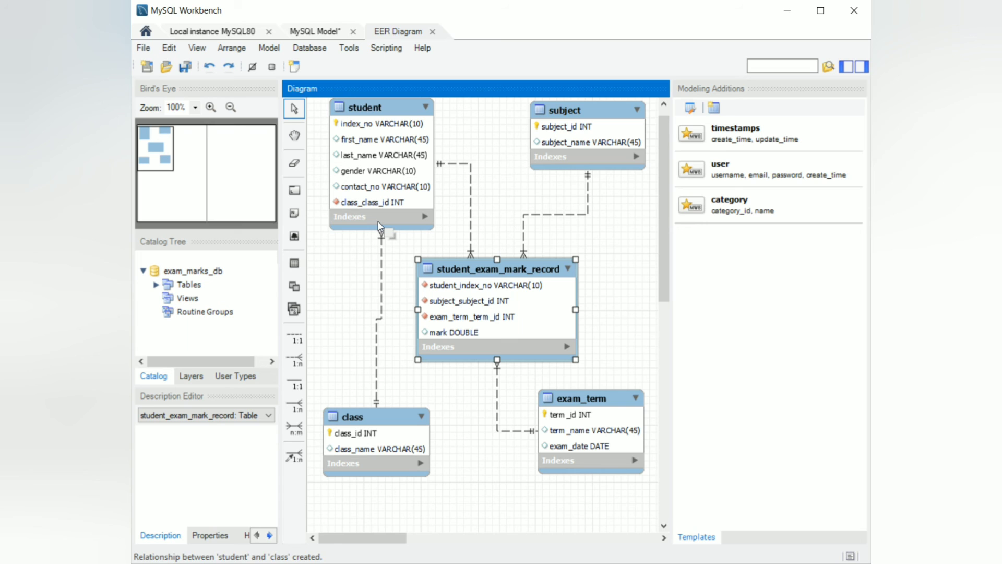
Switch to the Question Set 17 PDF and scroll through it to review the remaining tasks.
{"action": "key", "text": "alt+Tab"}
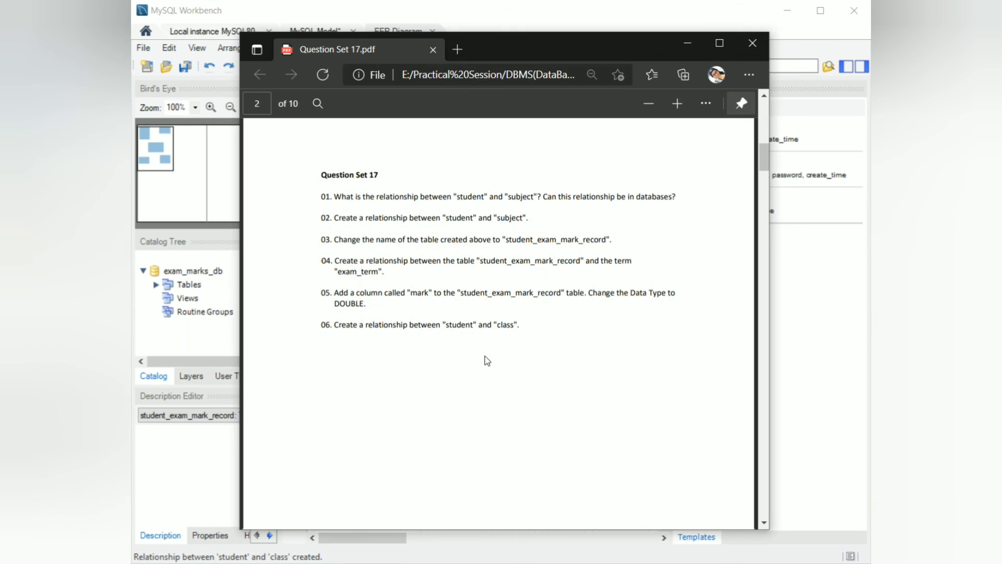
{"action": "scroll", "coordinate": [481, 349], "scroll_direction": "up", "scroll_amount": 2}
{"action": "scroll", "coordinate": [482, 349], "scroll_direction": "down", "scroll_amount": 1}
{"action": "scroll", "coordinate": [484, 355], "scroll_direction": "down", "scroll_amount": 1}
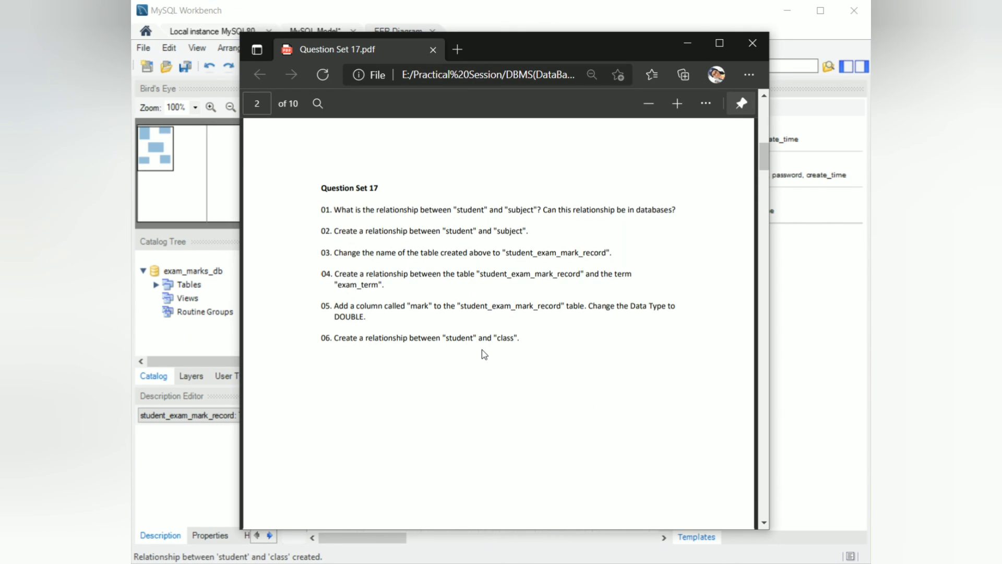